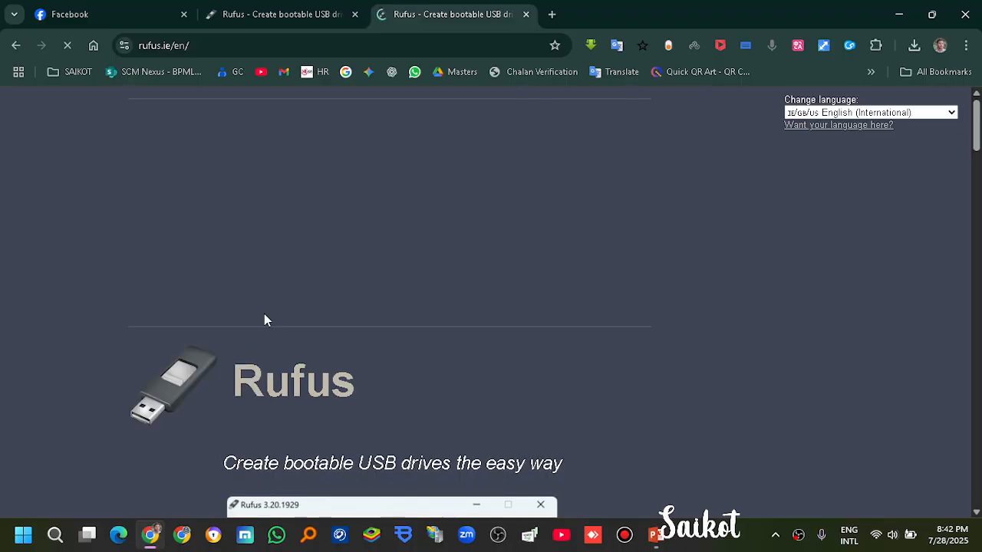
Download the standard Windows x64 release rufus-4.9.exe from the Rufus page and save it to the soft folder on D:
scroll(264, 315, down, 4)
scroll(264, 315, down, 10)
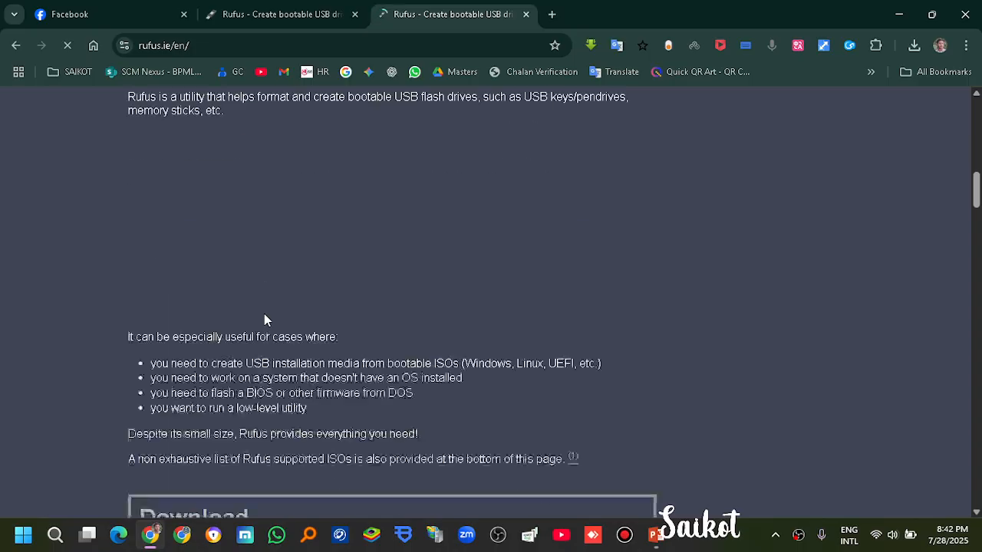
scroll(264, 313, down, 2)
scroll(264, 313, up, 5)
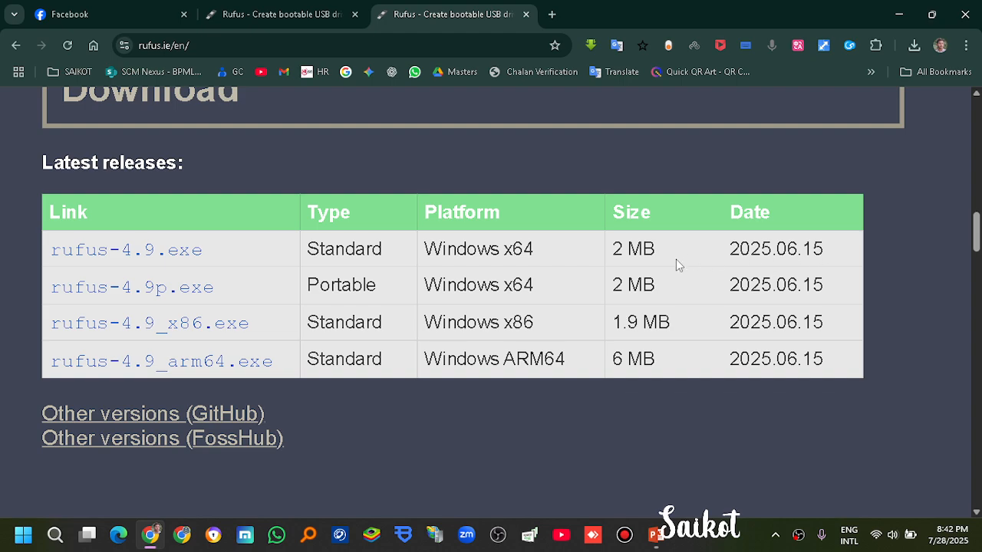
click(157, 253)
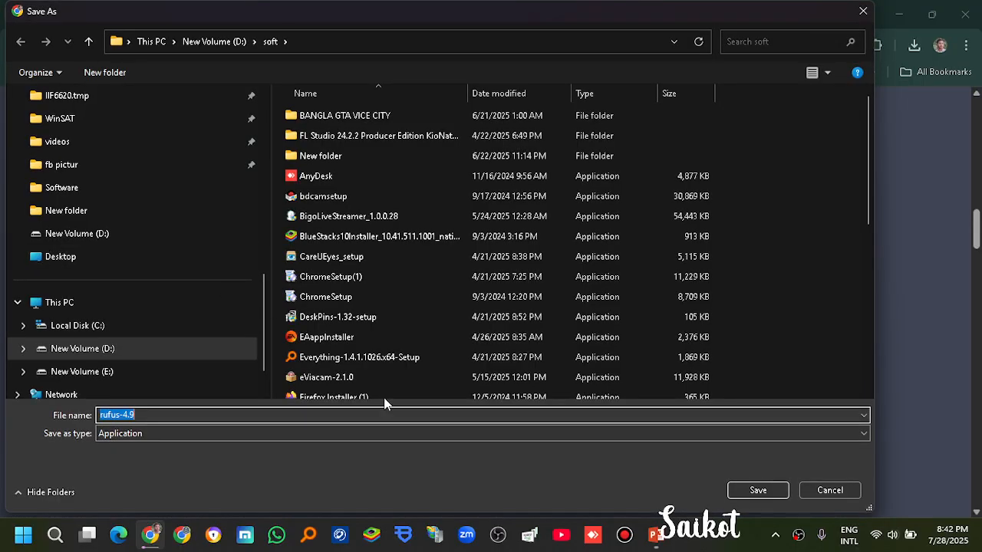
click(756, 490)
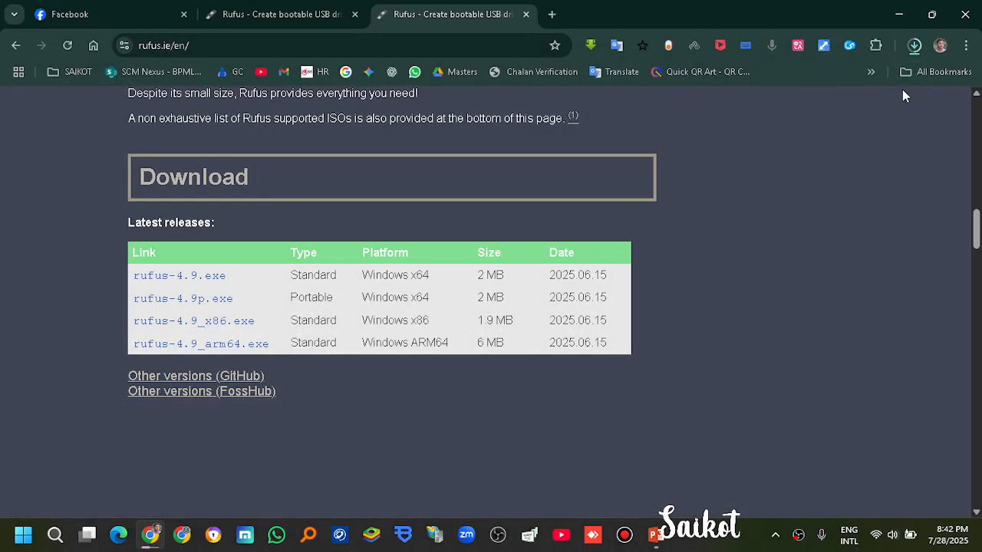
Launch the downloaded rufus-4.9.exe, minimize the browser and place the Rufus window over the slide
click(915, 46)
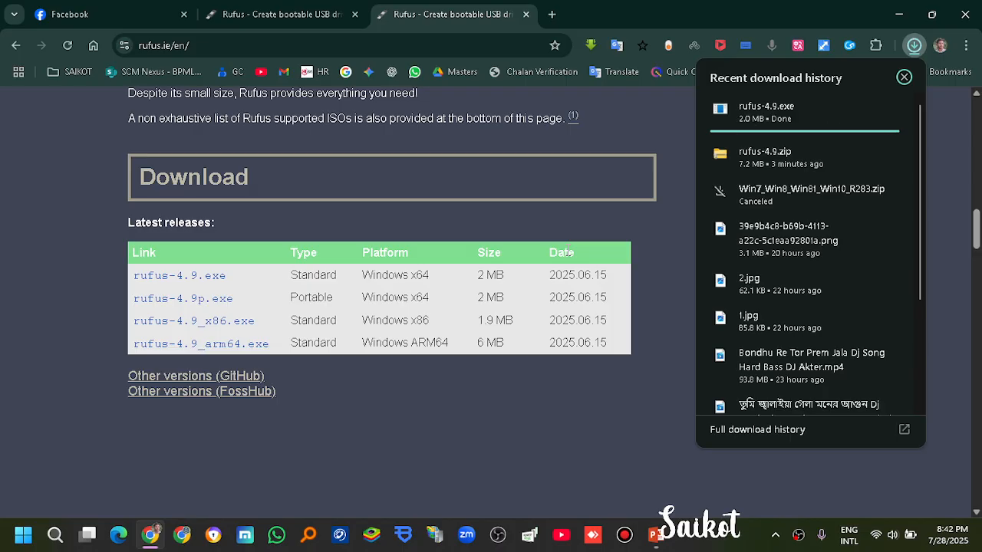
click(794, 114)
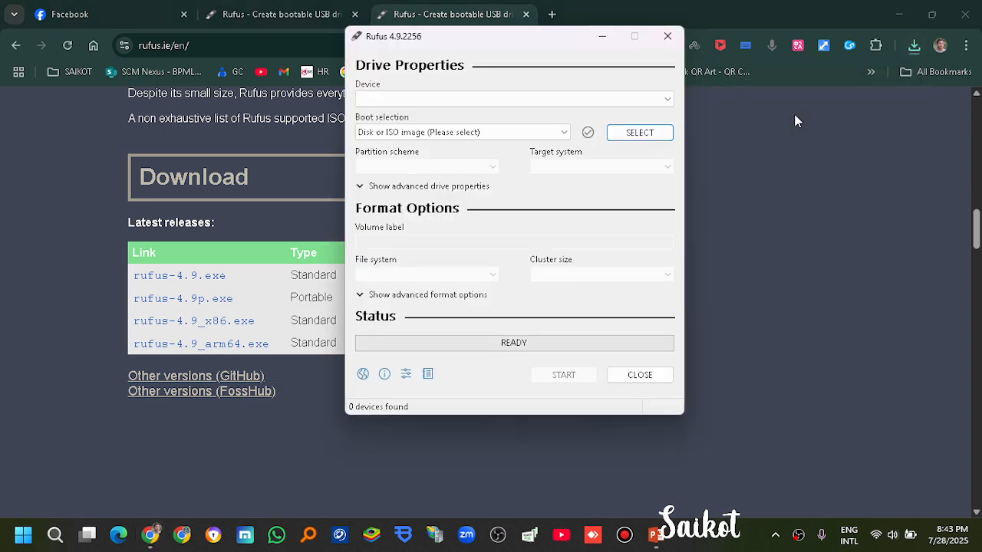
drag(450, 35, 289, 68)
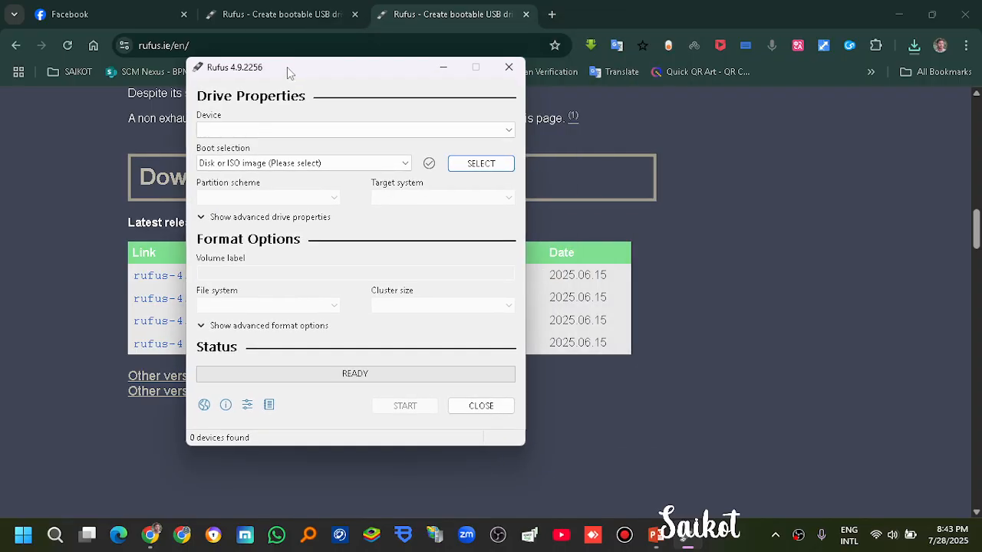
click(898, 13)
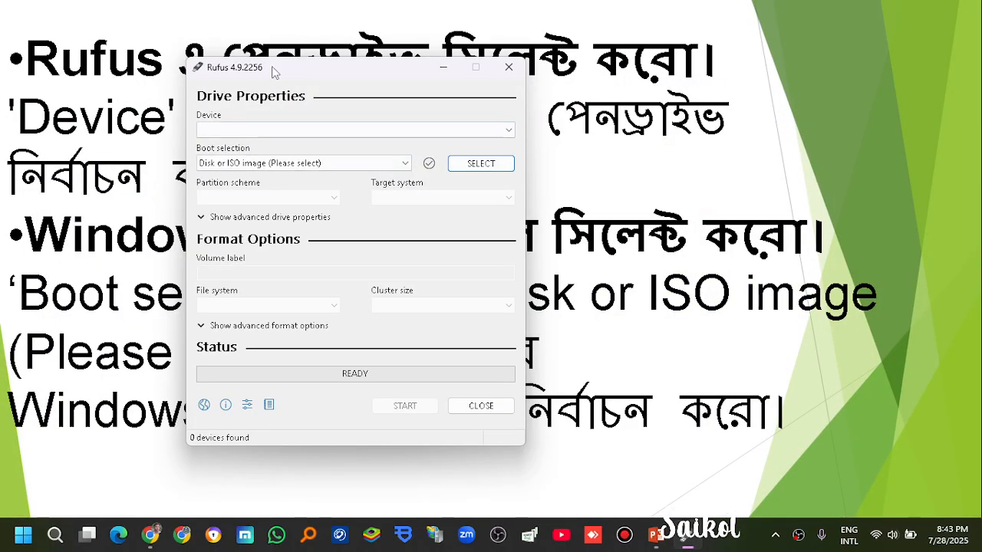
drag(274, 72, 435, 48)
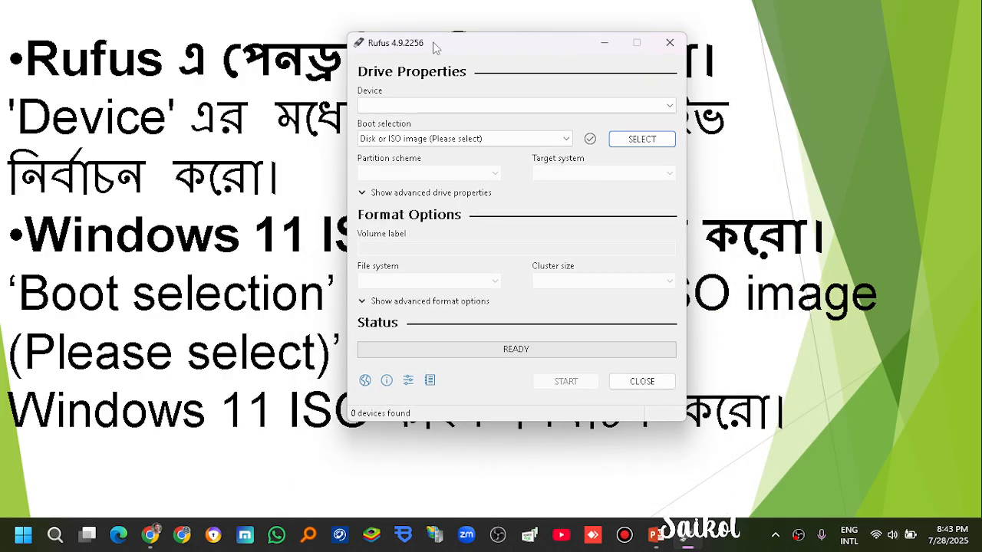
Examine the available choices for Device and Boot selection in Rufus
click(374, 104)
click(408, 139)
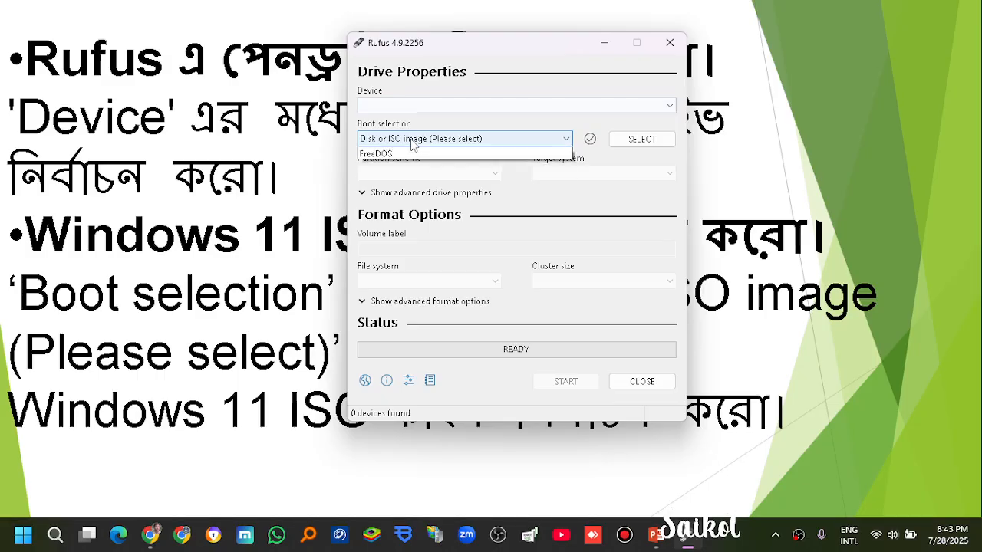
click(410, 140)
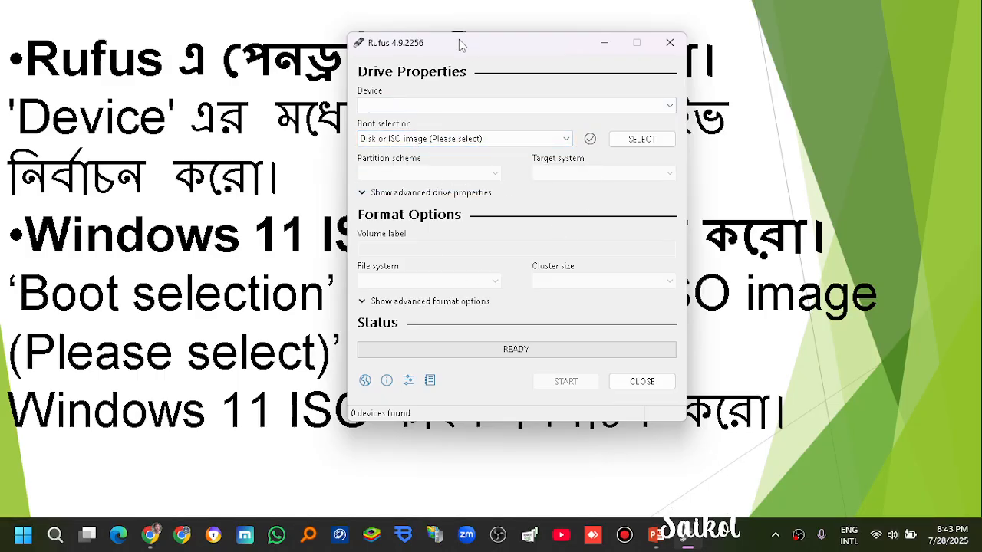
drag(461, 42, 322, 63)
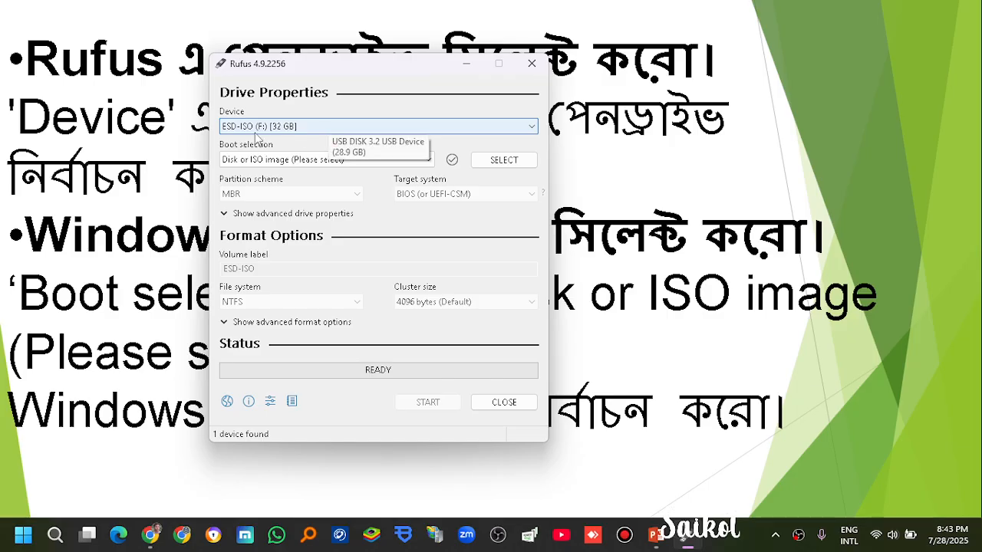
Choose the USB drive ESD-ISO (F:) [32 GB] as the Rufus device
click(279, 132)
click(289, 138)
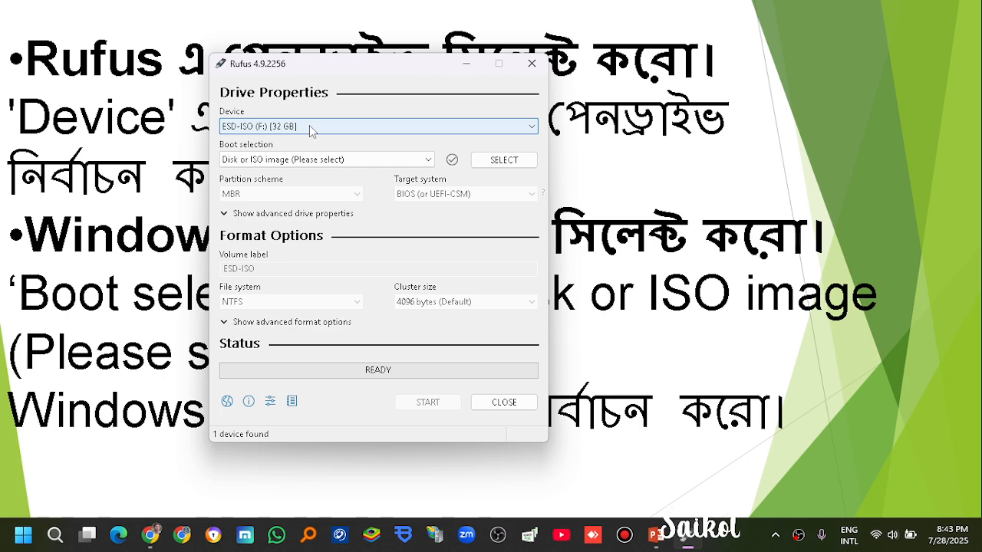
click(309, 125)
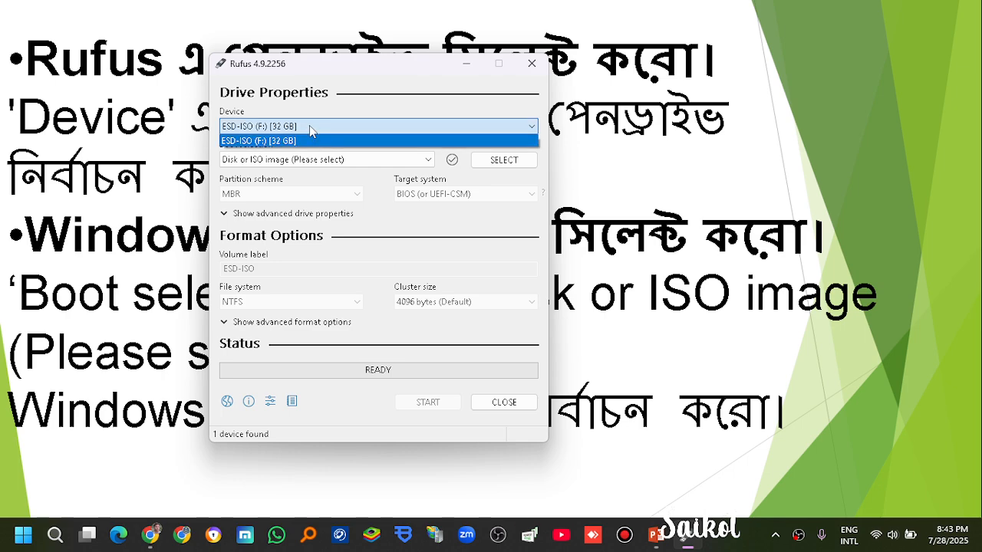
click(309, 125)
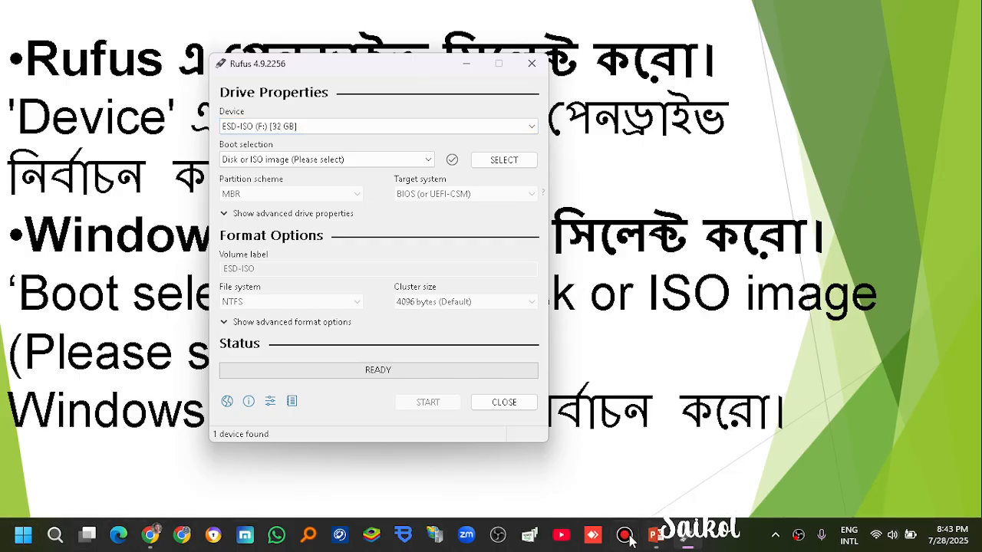
Switch to Chrome, search Google for windows 11 iso and open Microsoft's Download Windows 11 result
key(super)
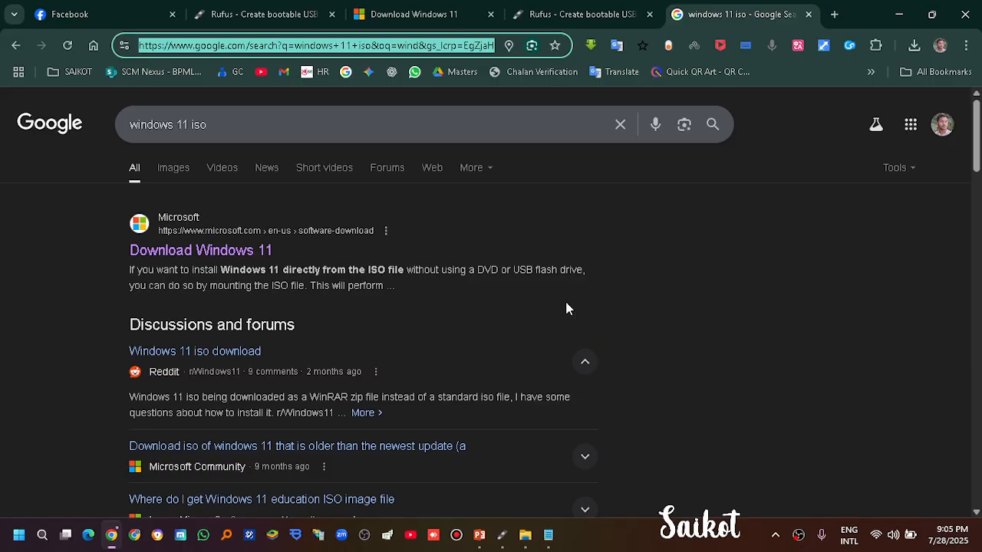
click(295, 123)
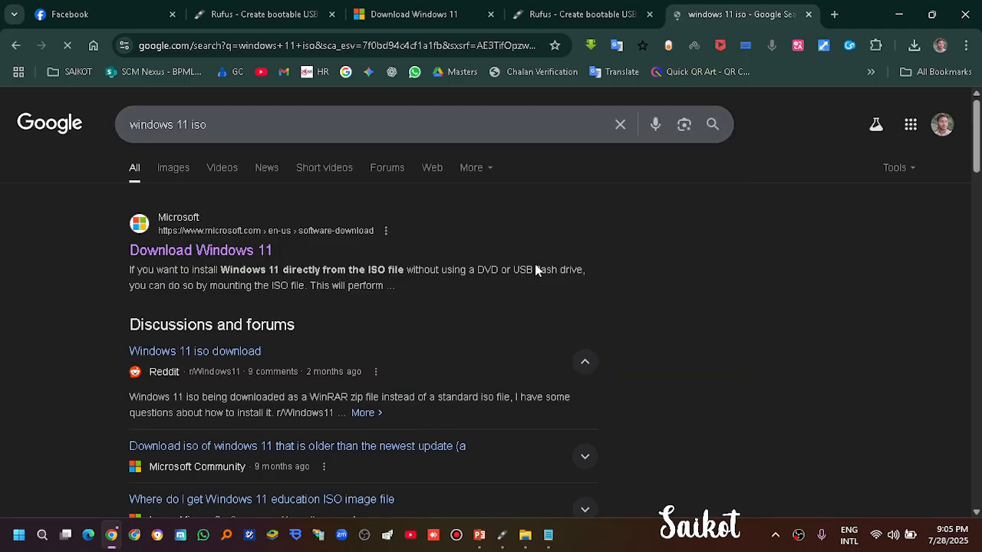
ctrl+scroll(253, 231, up, 5)
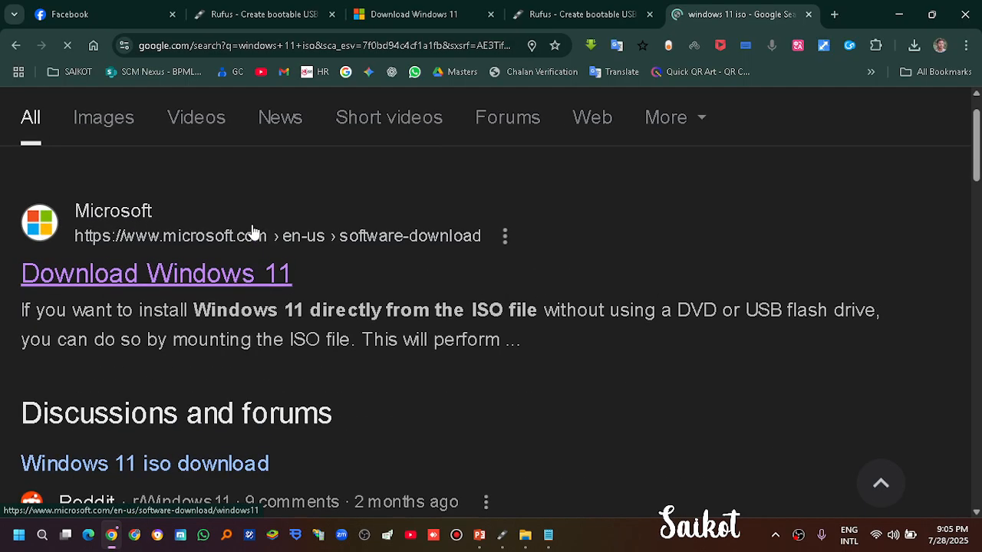
click(198, 285)
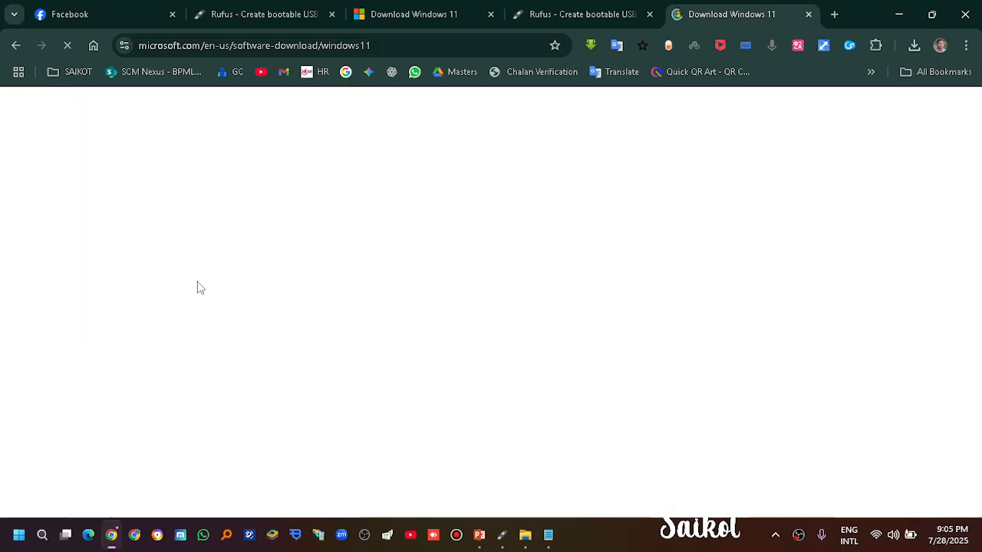
Download the Windows 11 Installation Assistant from the Microsoft page and save it as Windows11InstallationAssistant in the soft folder on D:
ctrl+scroll(198, 282, up, 3)
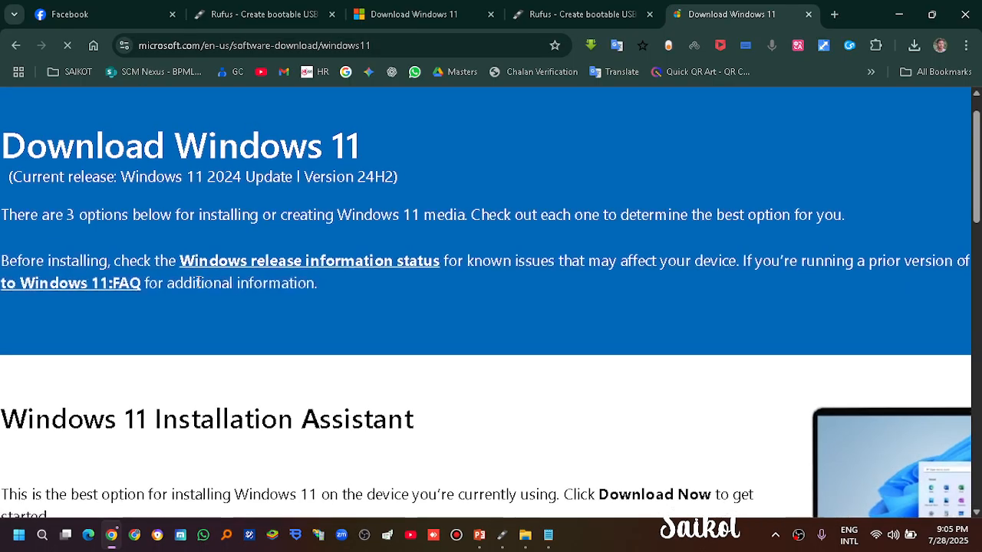
scroll(364, 297, down, 1)
ctrl+scroll(364, 297, down, 2)
ctrl+scroll(365, 303, down, 1)
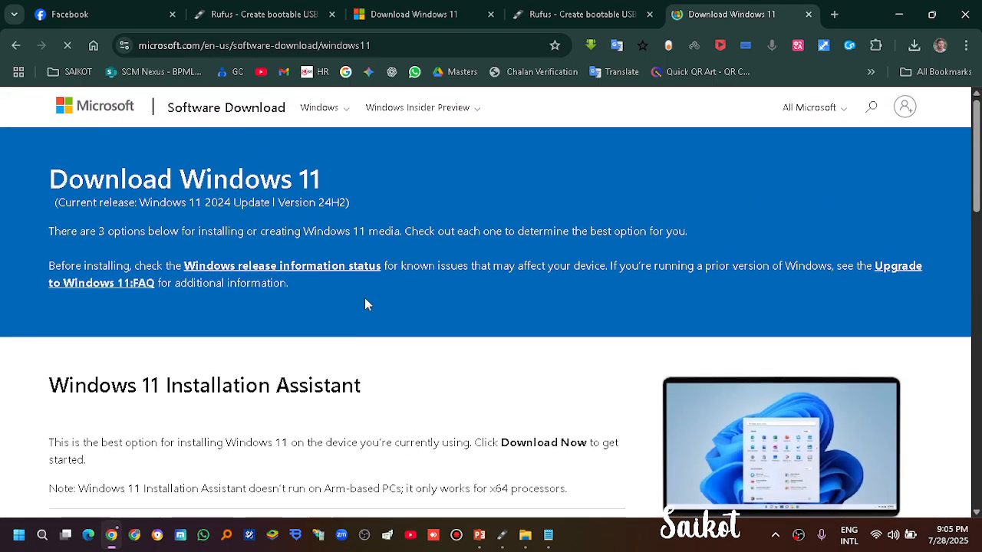
scroll(346, 392, down, 4)
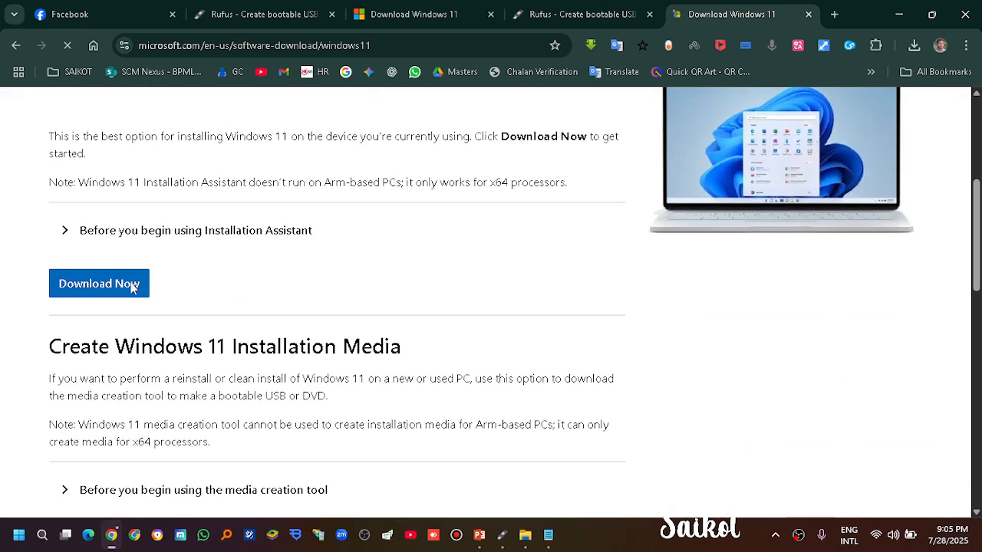
click(114, 285)
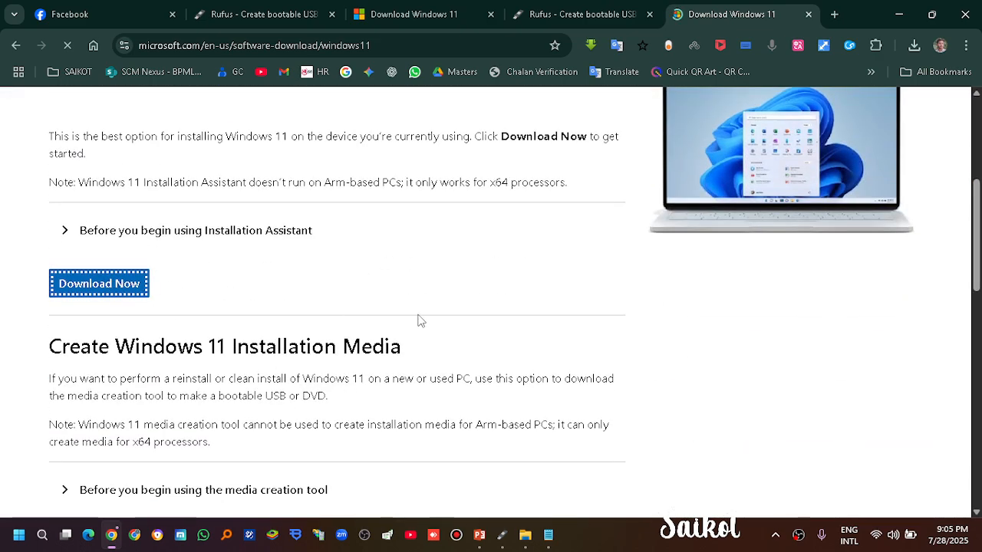
scroll(421, 320, down, 3)
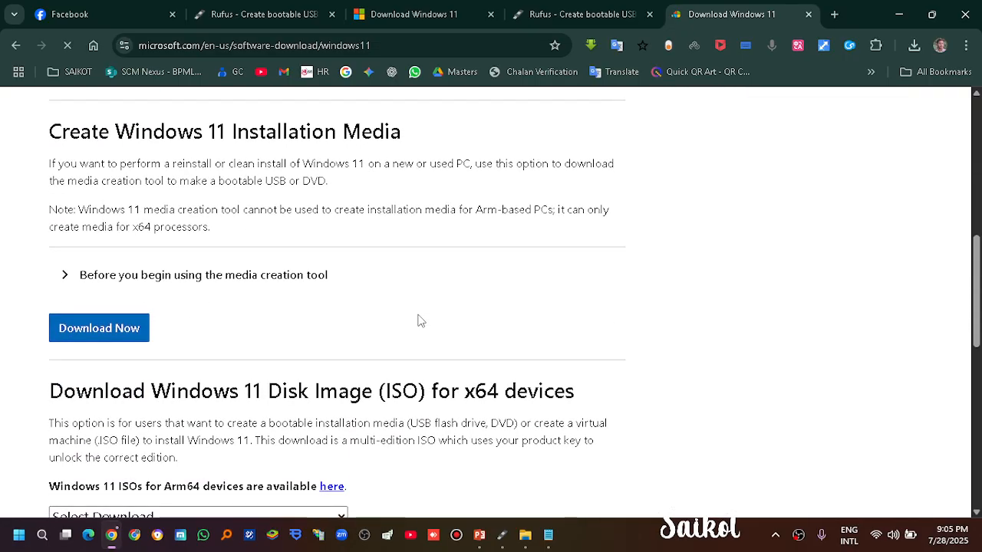
scroll(421, 321, down, 3)
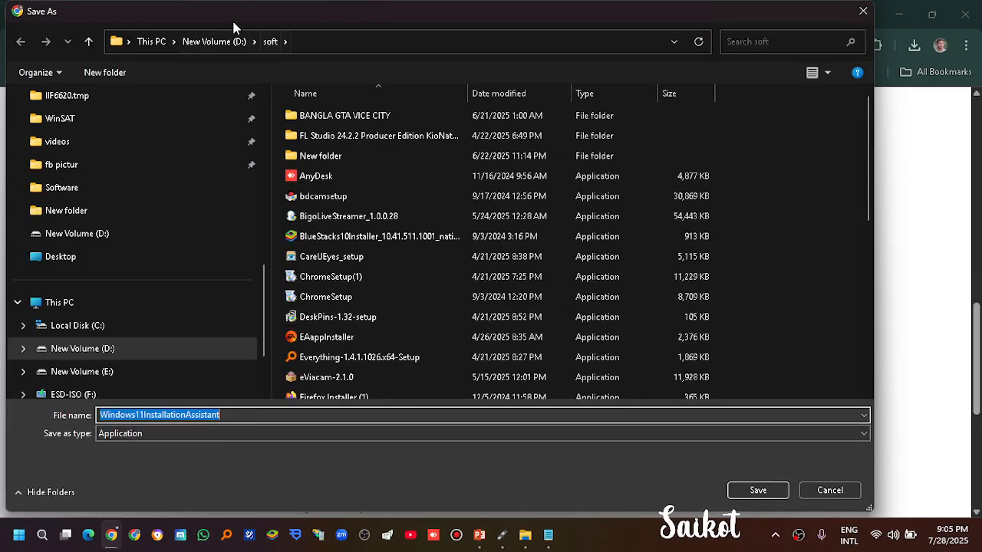
click(761, 488)
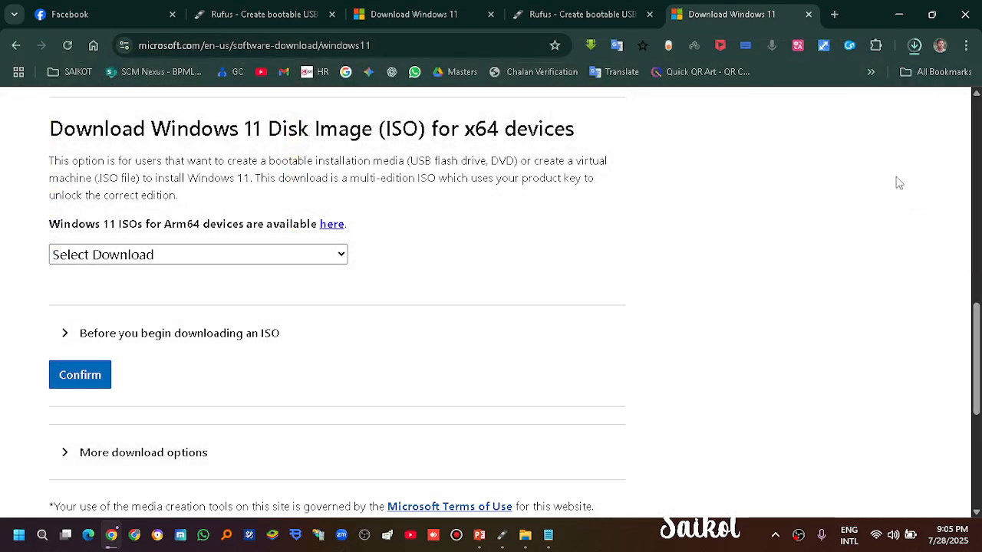
Run the downloaded Windows11InstallationAssistant.exe, read its compatibility result and close the assistant
click(913, 46)
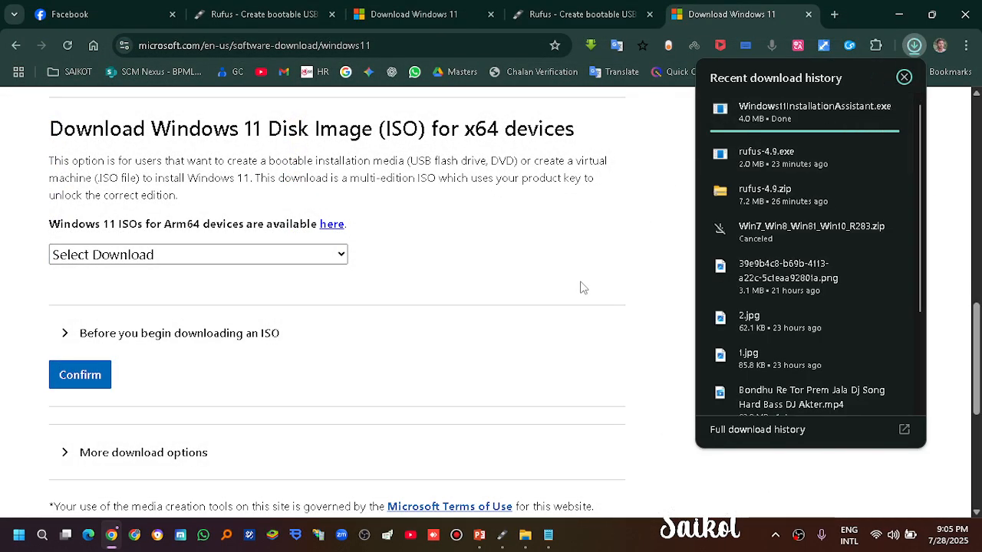
click(860, 111)
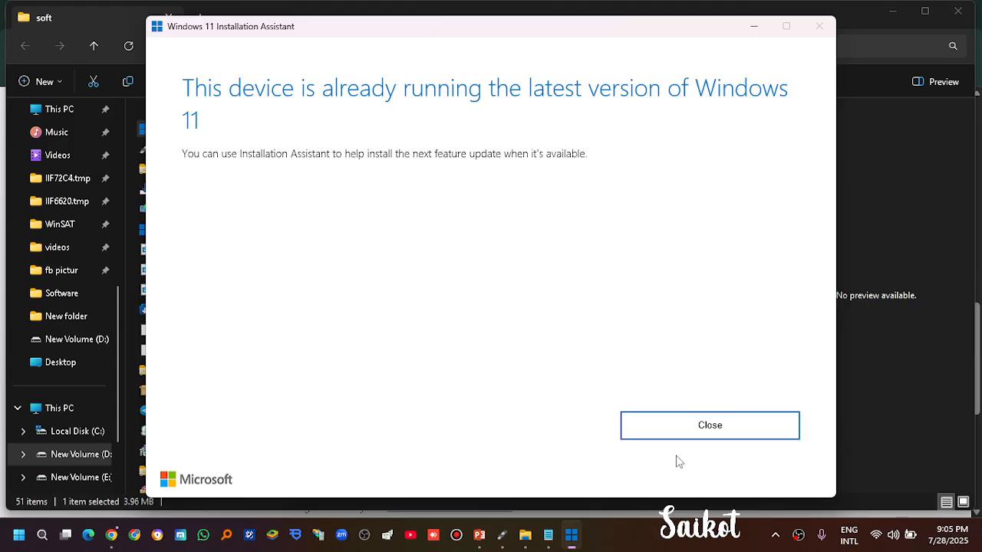
click(757, 425)
Look through the files in the soft folder on New Volume (D:)
scroll(295, 359, down, 10)
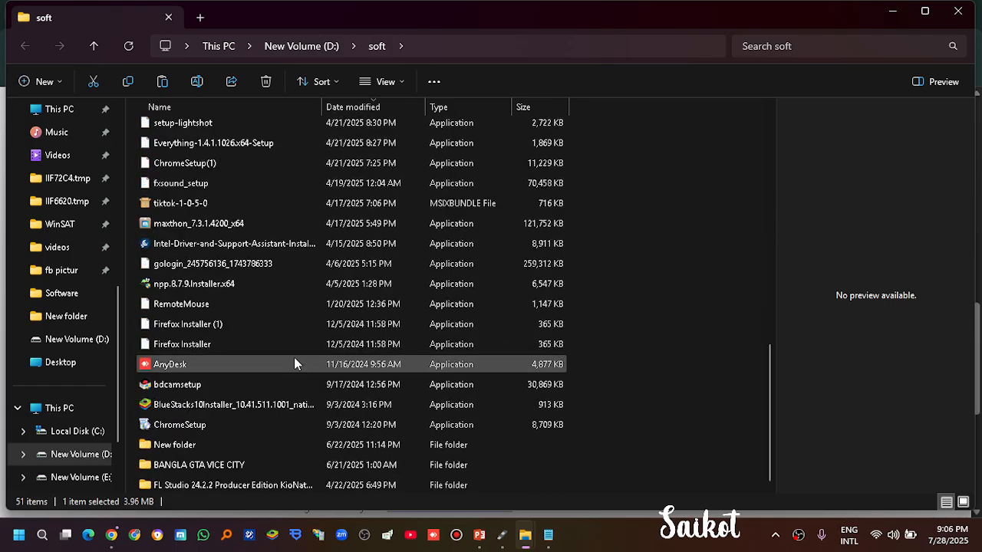
scroll(293, 356, up, 10)
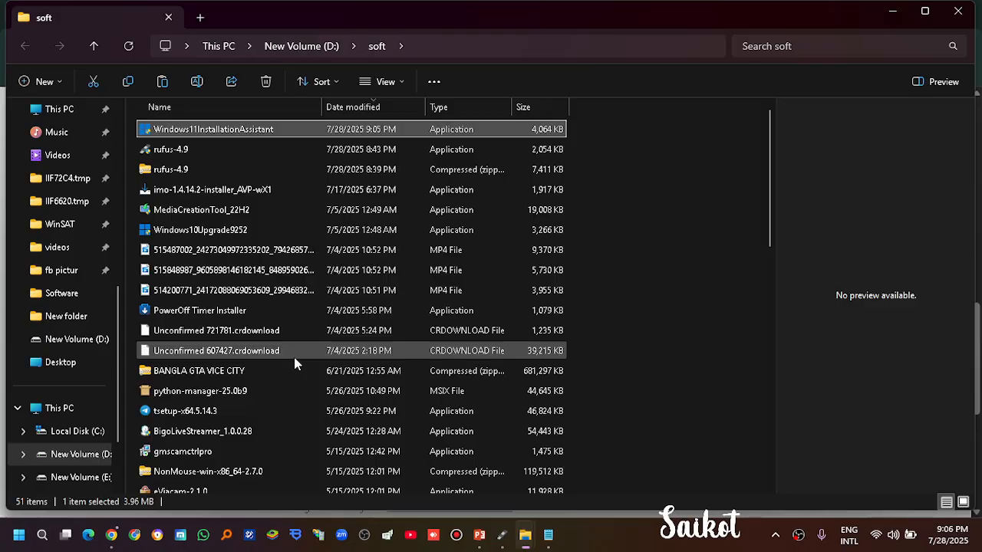
click(295, 52)
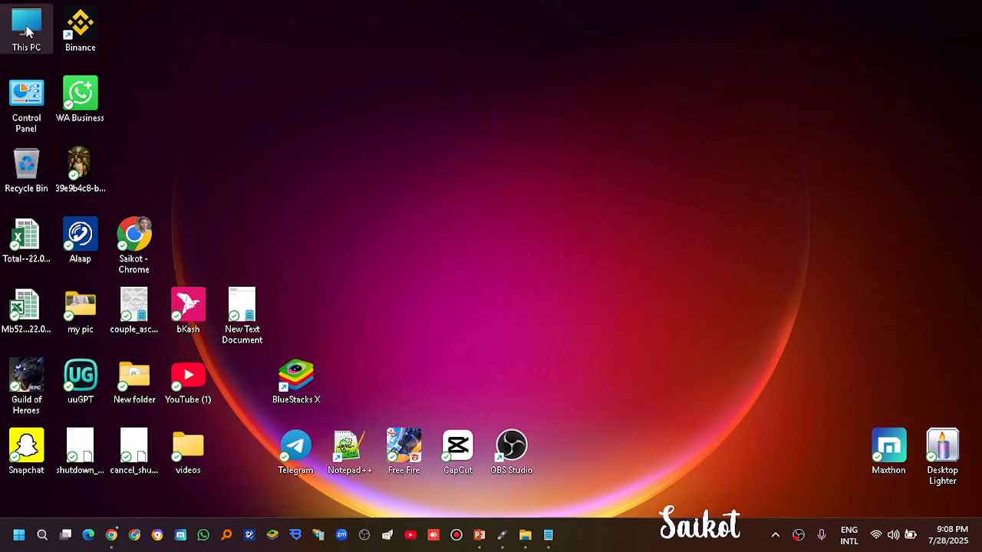
Browse the local drives from This PC and locate the Windows disc image file on New Volume (D:)
double_click(27, 30)
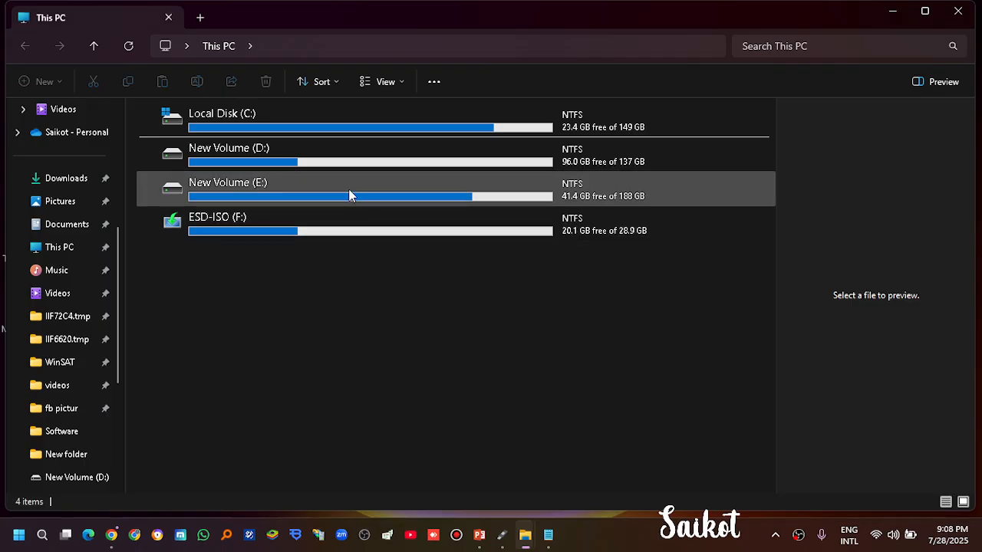
click(349, 192)
double_click(348, 192)
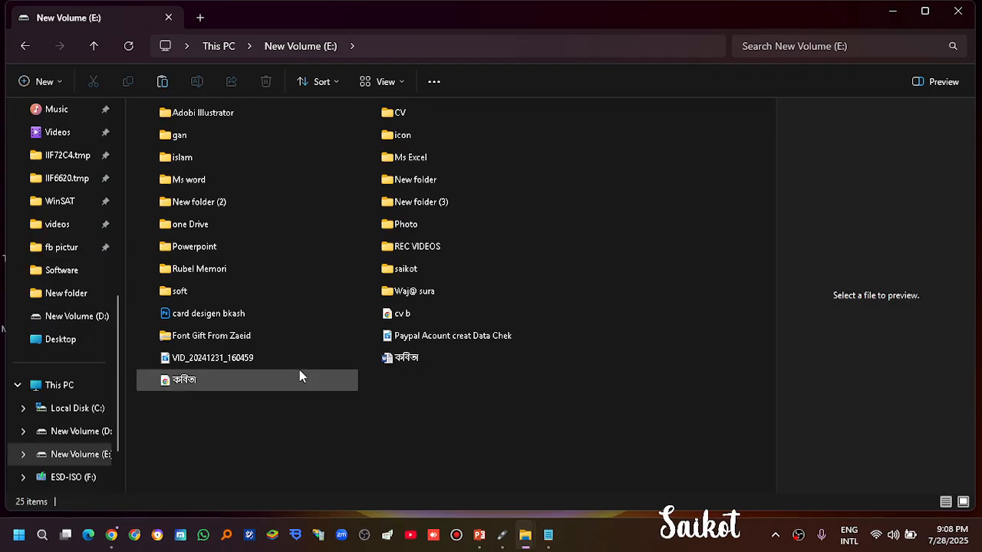
double_click(222, 294)
scroll(234, 436, down, 5)
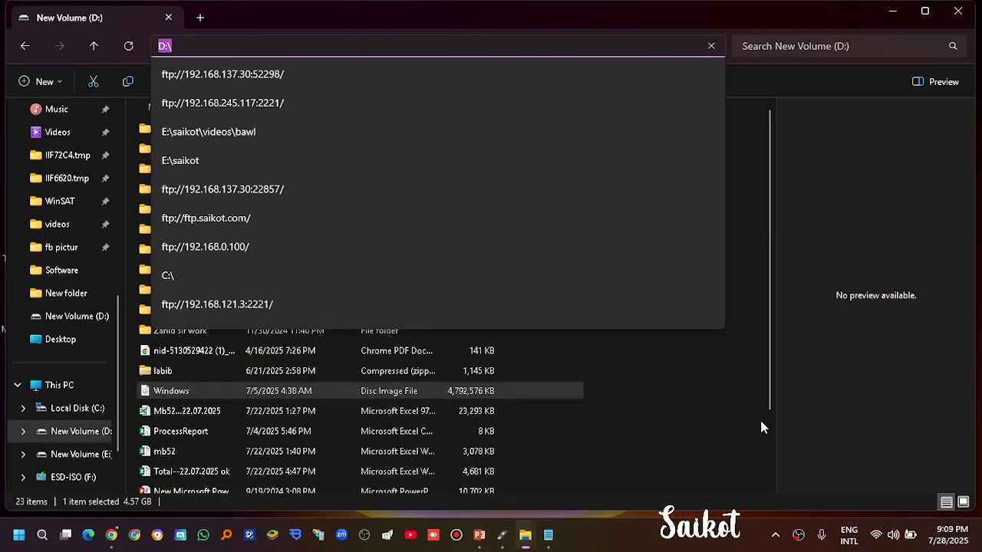
click(770, 431)
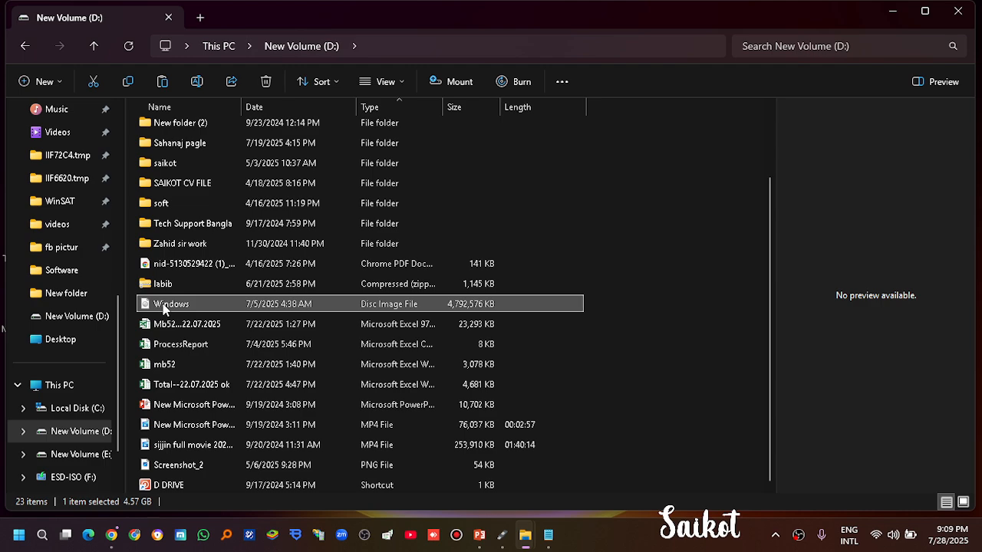
Open the properties of the Windows disc image file on New Volume (D:), examine its type and size, and close them
click(163, 305)
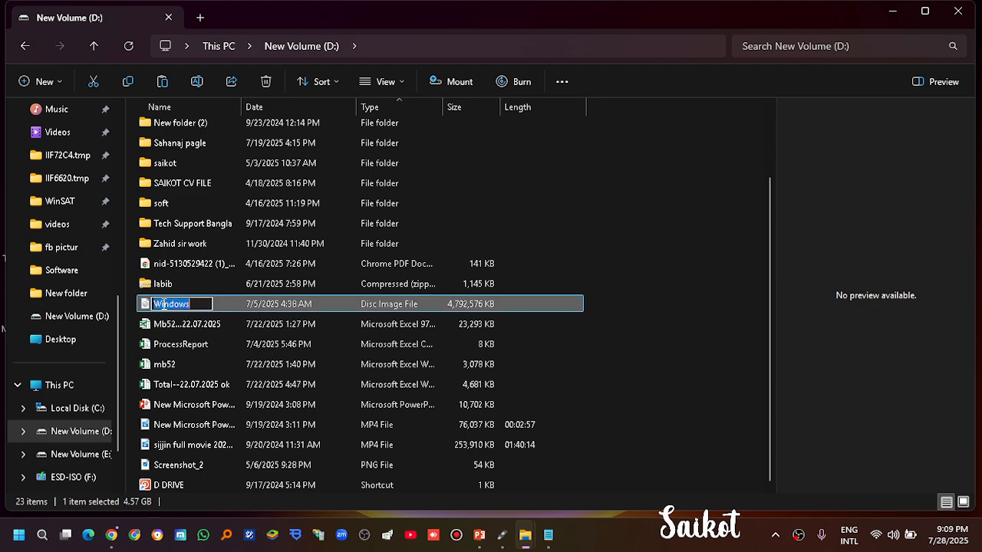
click(391, 312)
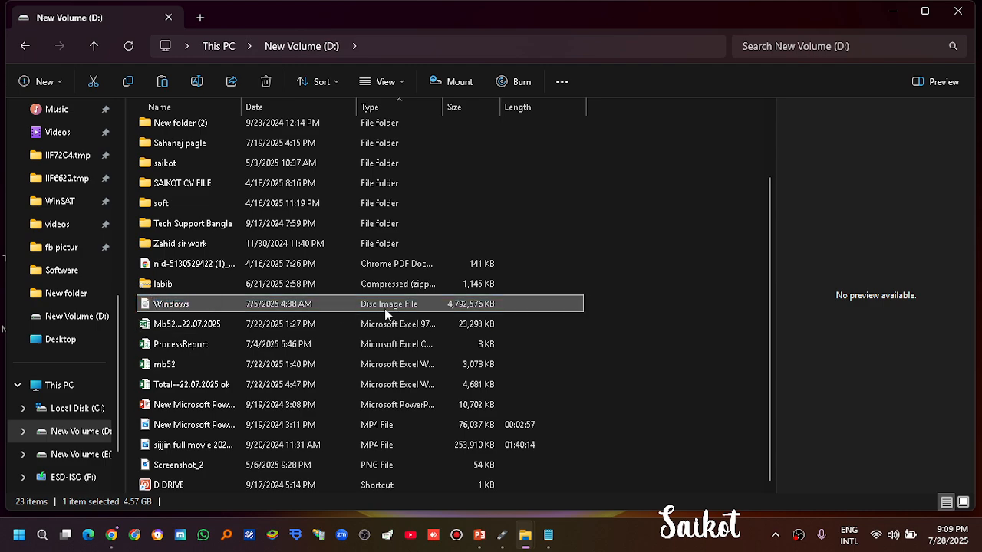
right_click(238, 306)
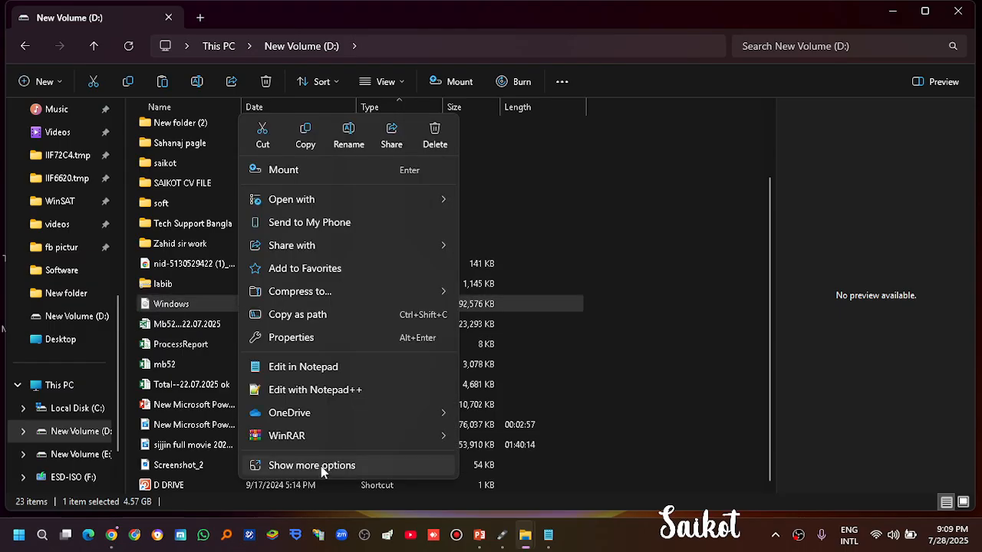
click(321, 466)
click(292, 493)
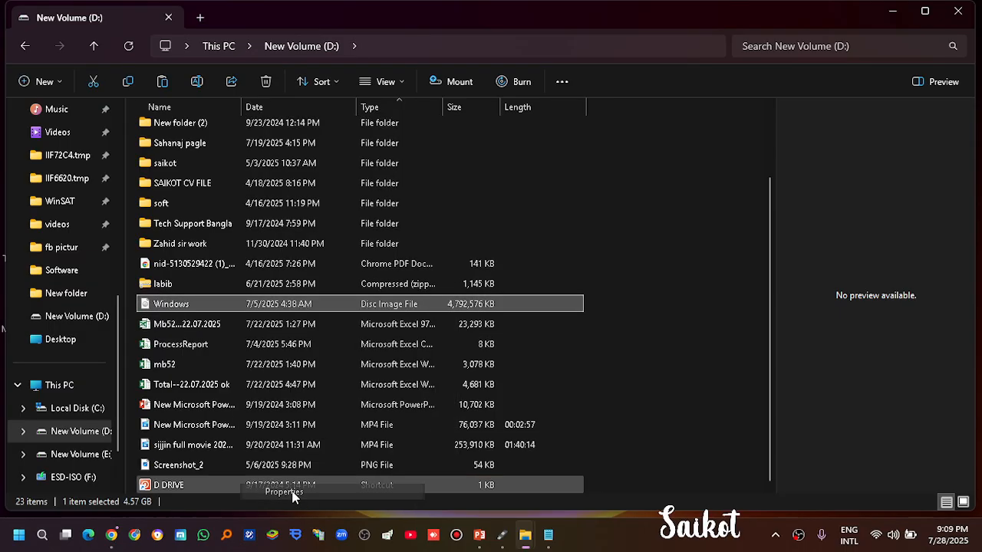
drag(388, 157, 355, 77)
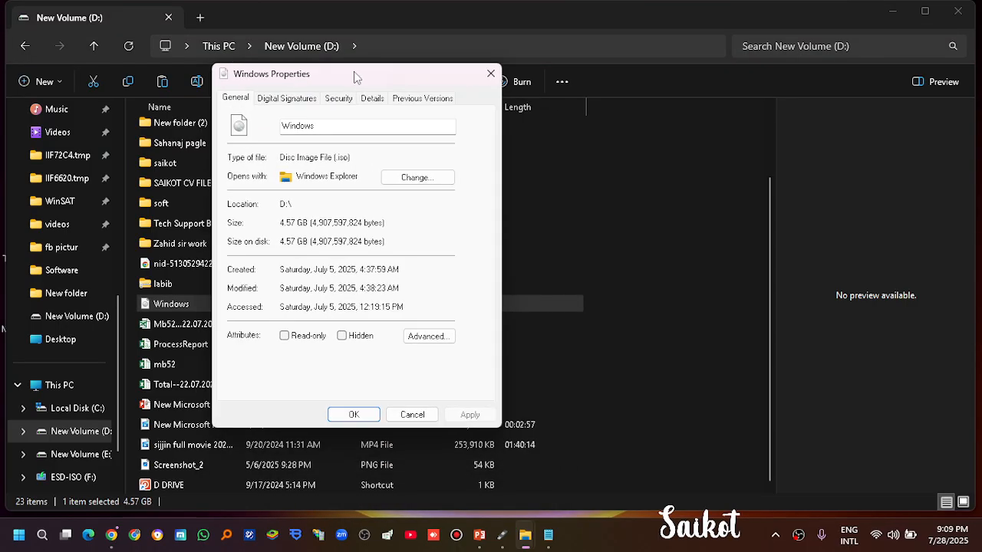
click(346, 120)
click(491, 73)
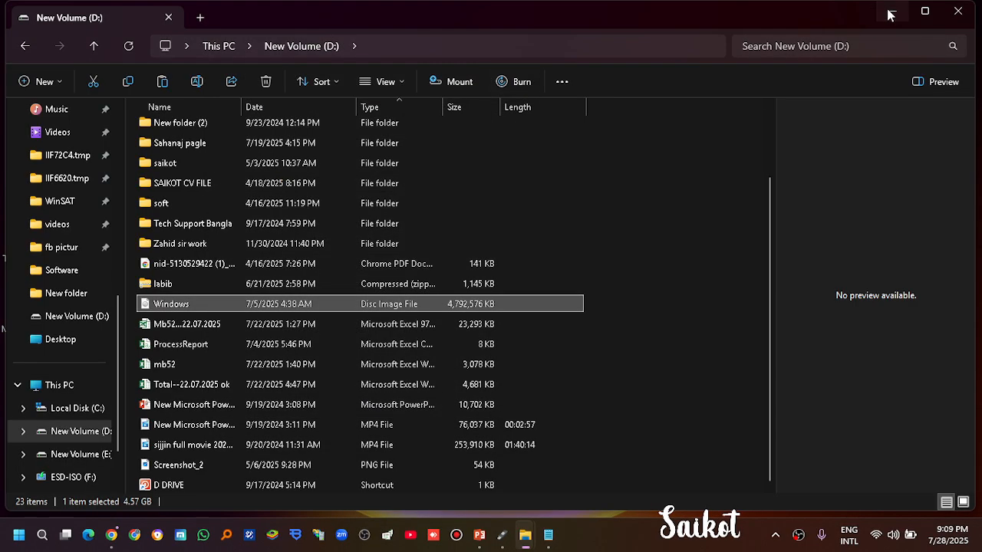
Minimize the file window, switch to Rufus and choose ESD-ISO (F:) [32 GB] as the device
click(890, 12)
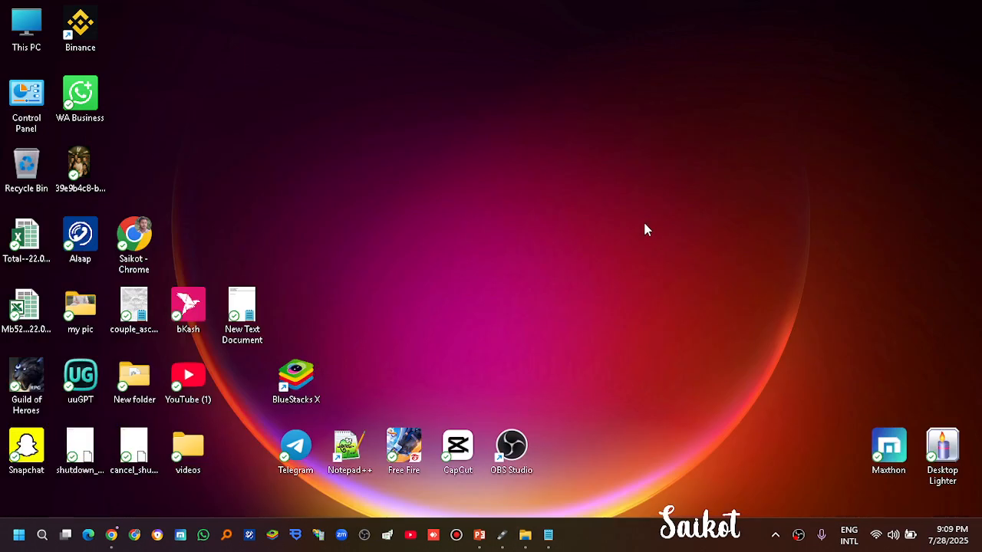
click(502, 535)
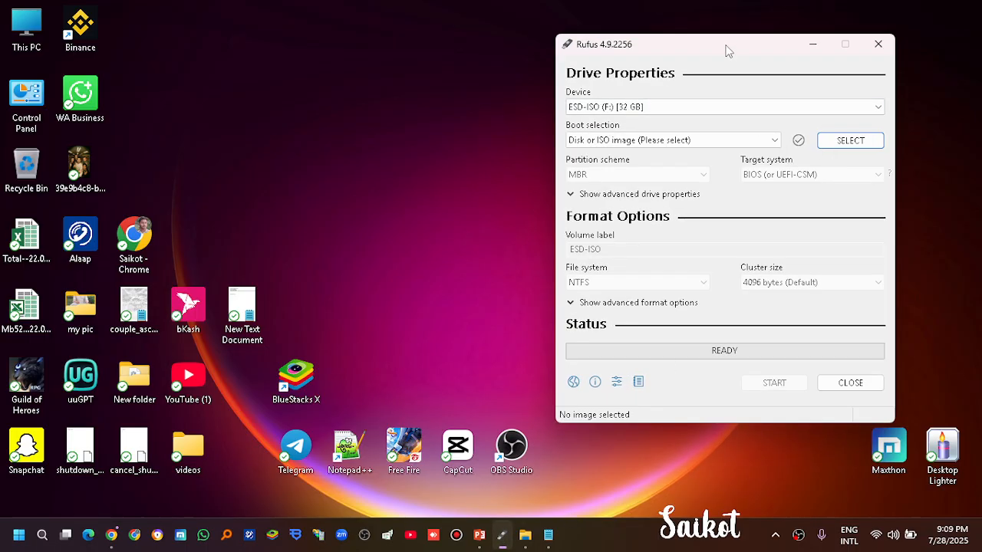
drag(729, 51, 470, 36)
click(386, 94)
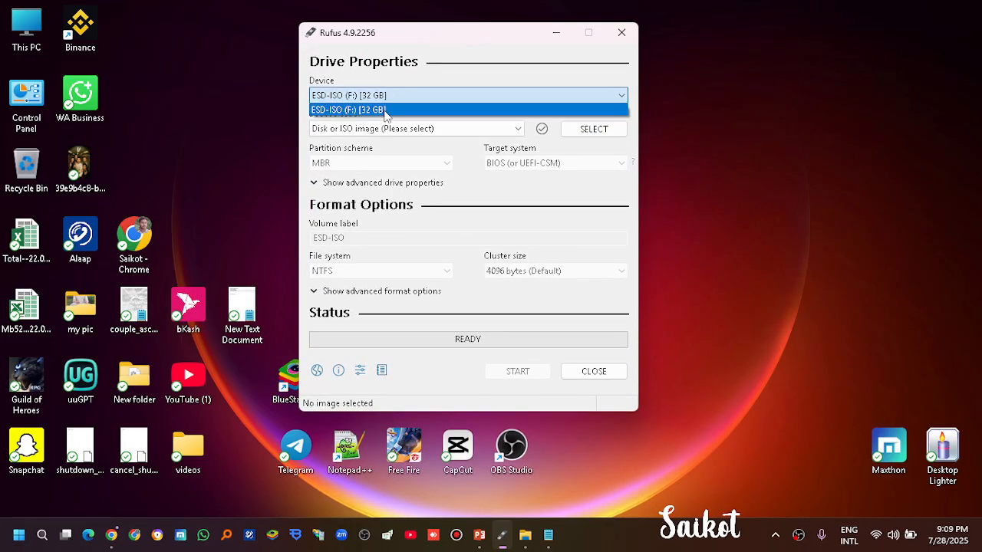
click(385, 111)
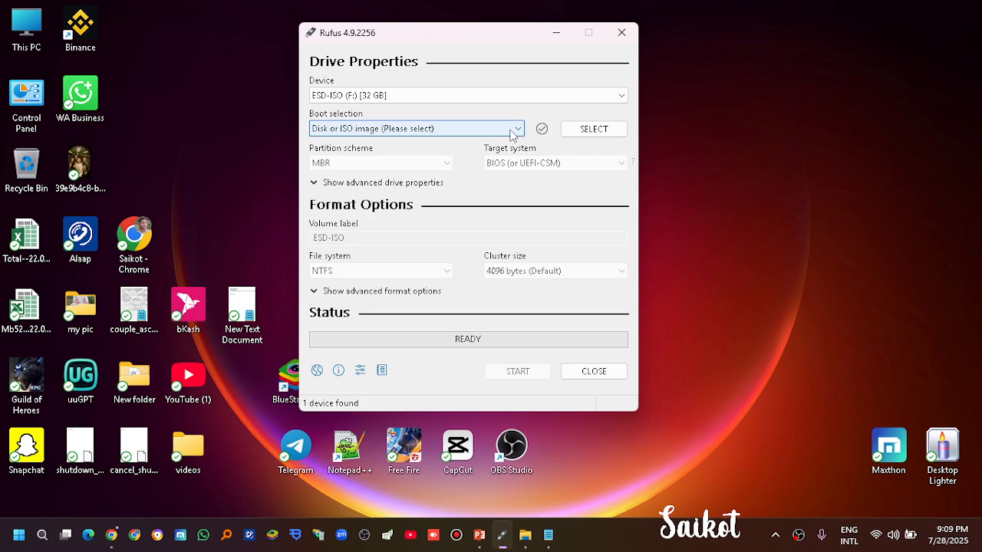
Set the boot selection to Disk or ISO image
click(528, 535)
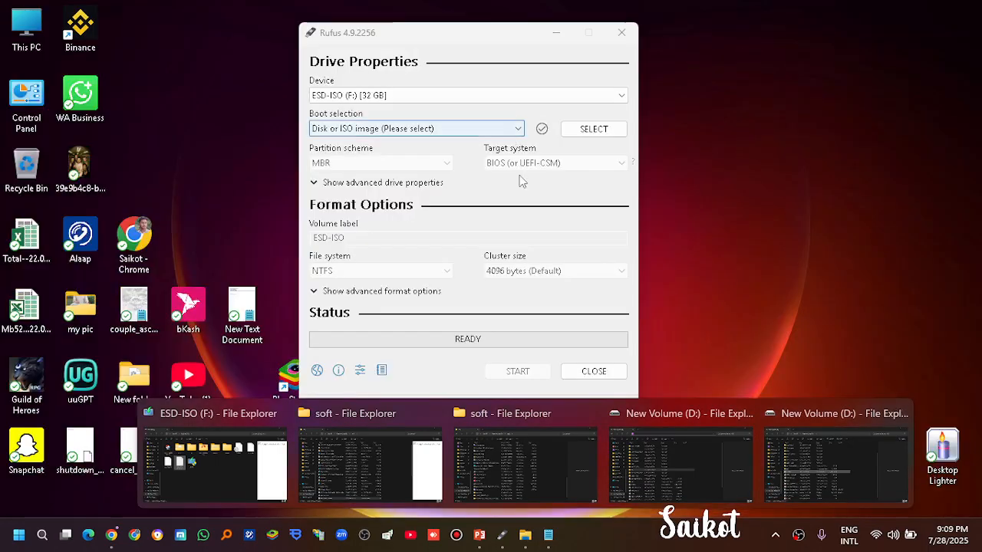
click(512, 128)
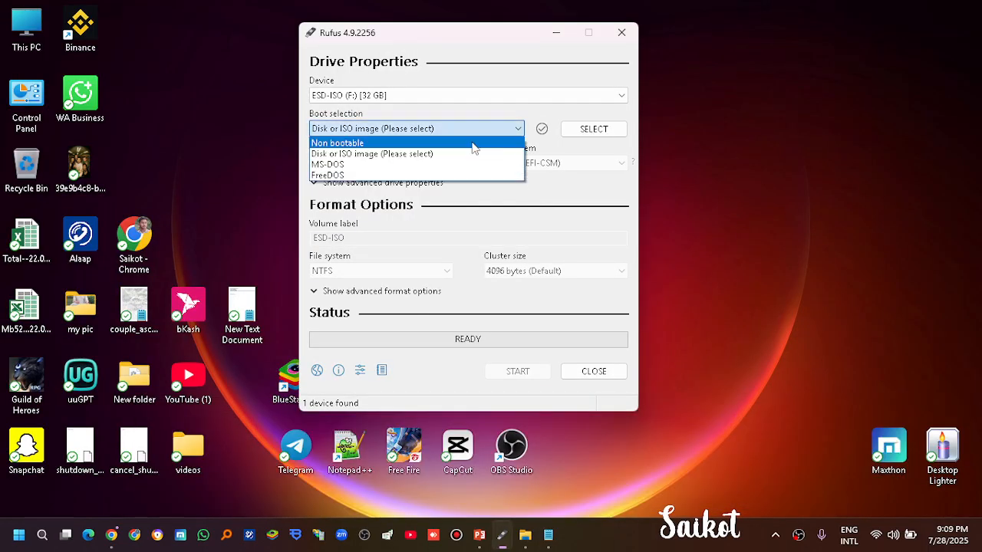
click(436, 154)
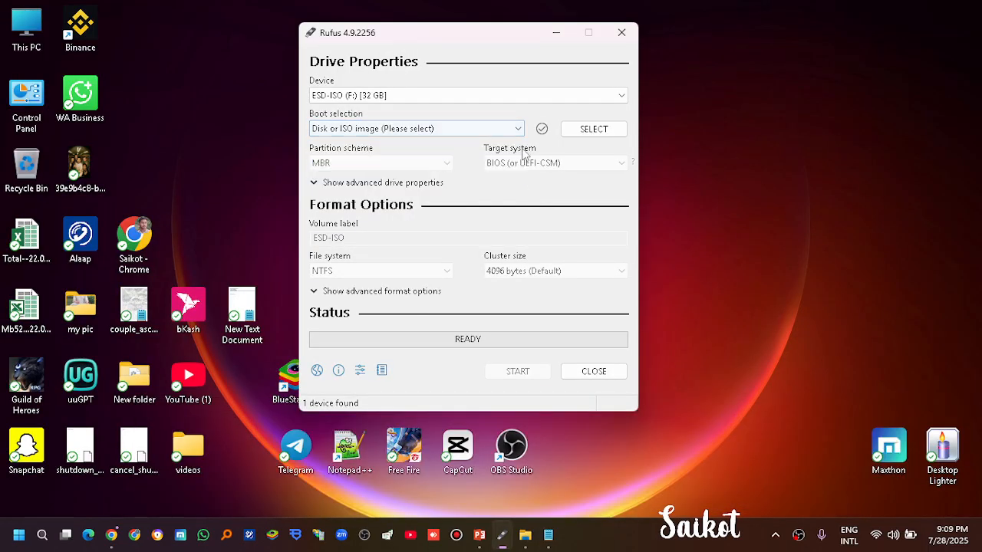
Load the Windows disc image file from New Volume (D:) as the boot image
click(575, 131)
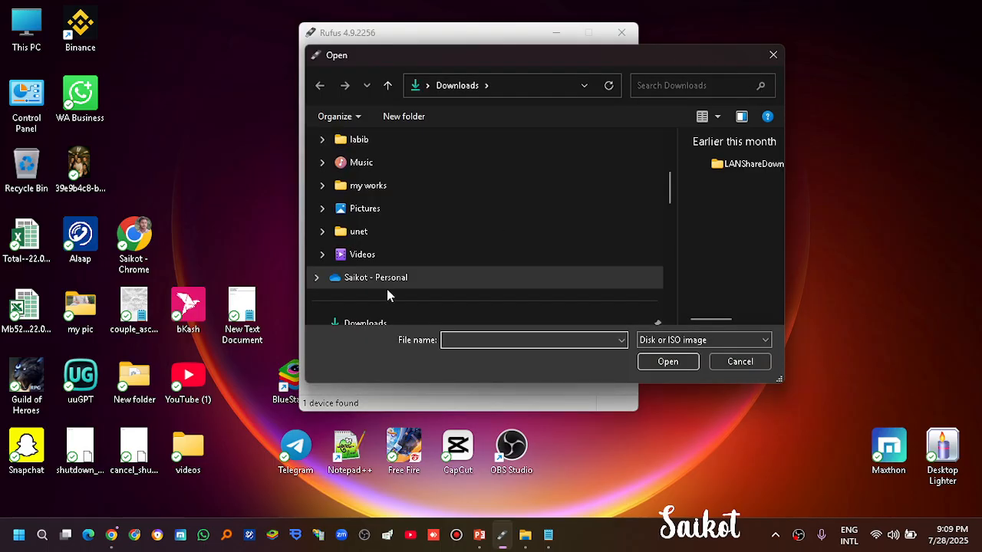
scroll(388, 253, down, 3)
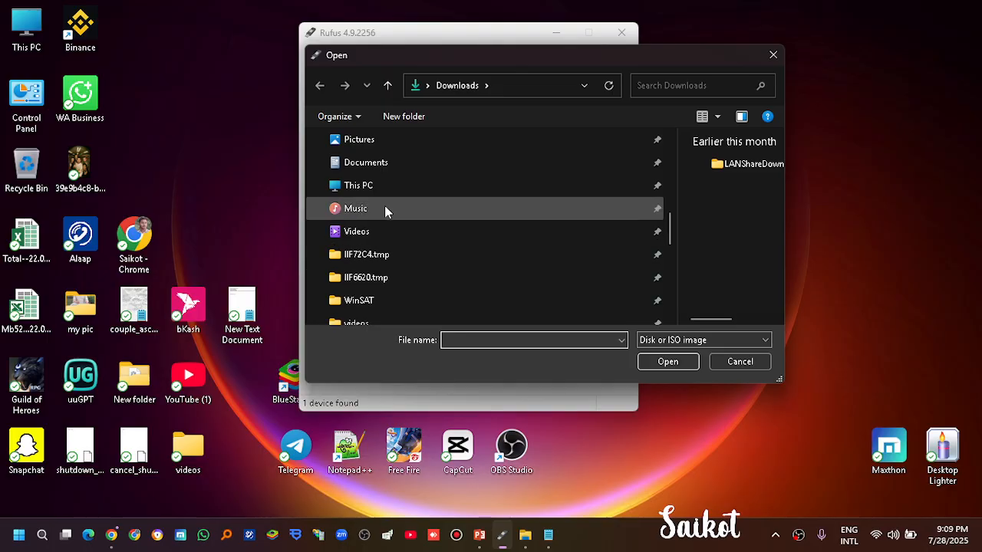
click(383, 187)
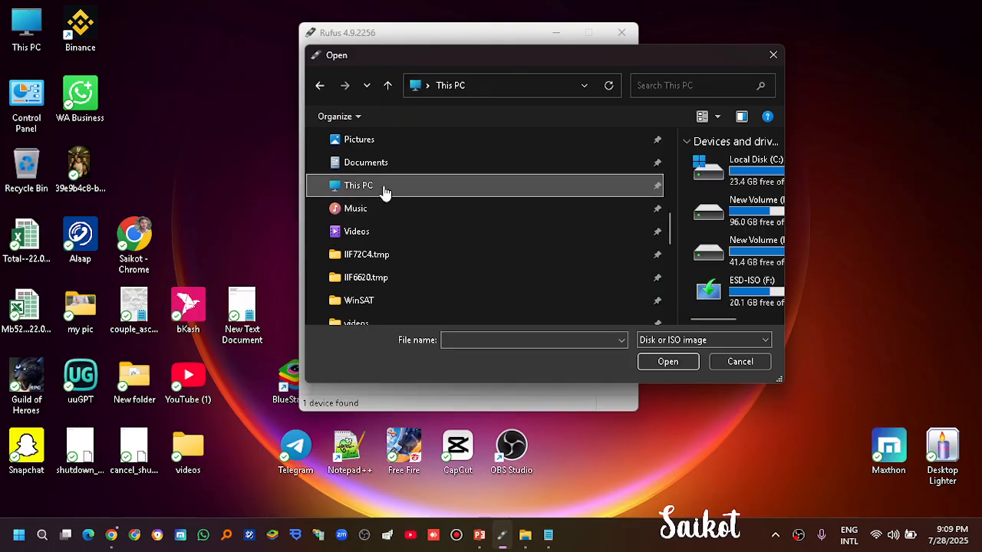
double_click(745, 213)
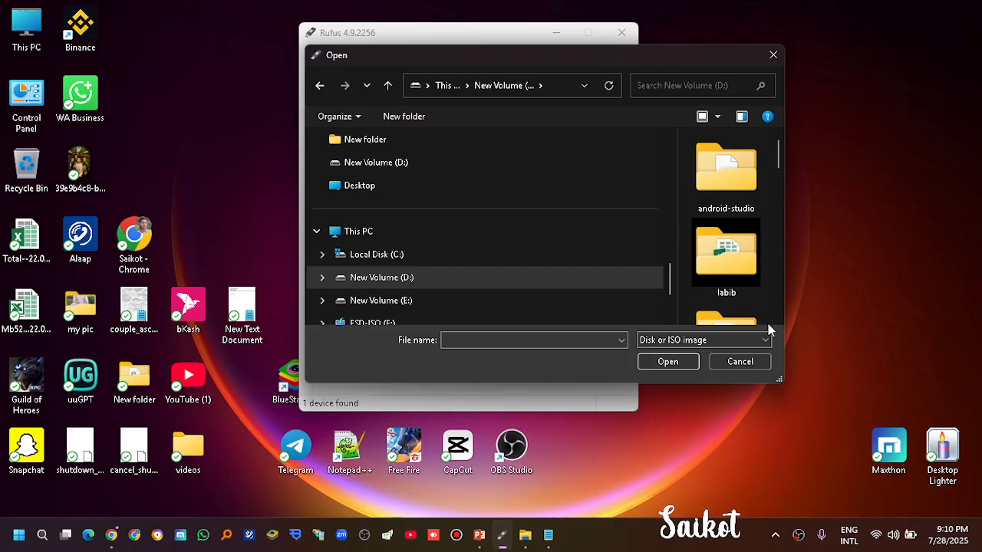
drag(779, 379, 979, 516)
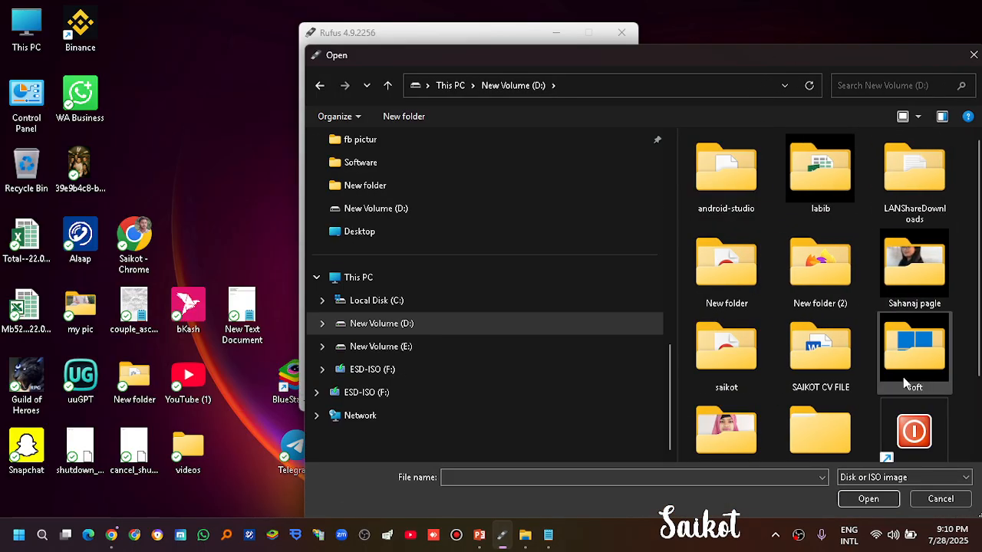
scroll(903, 377, down, 2)
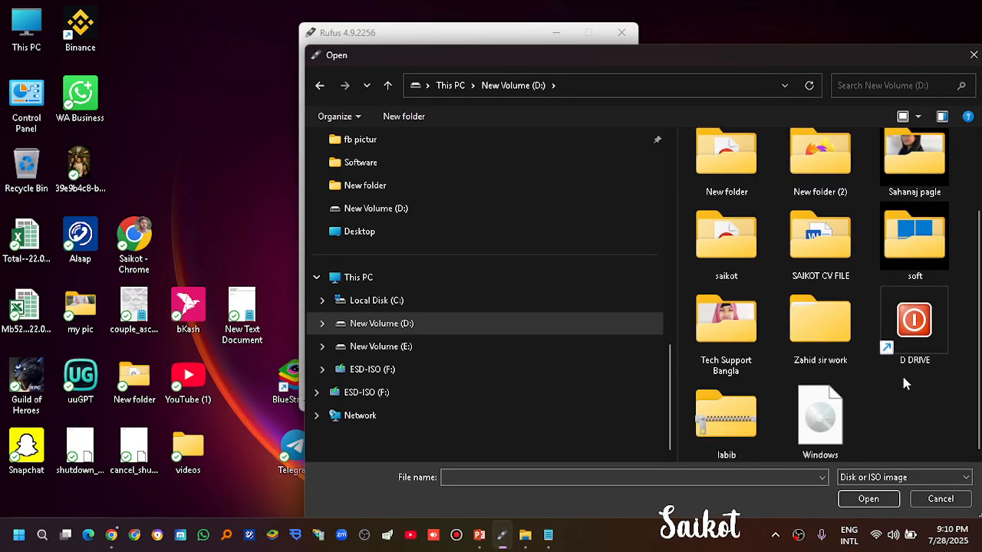
click(821, 434)
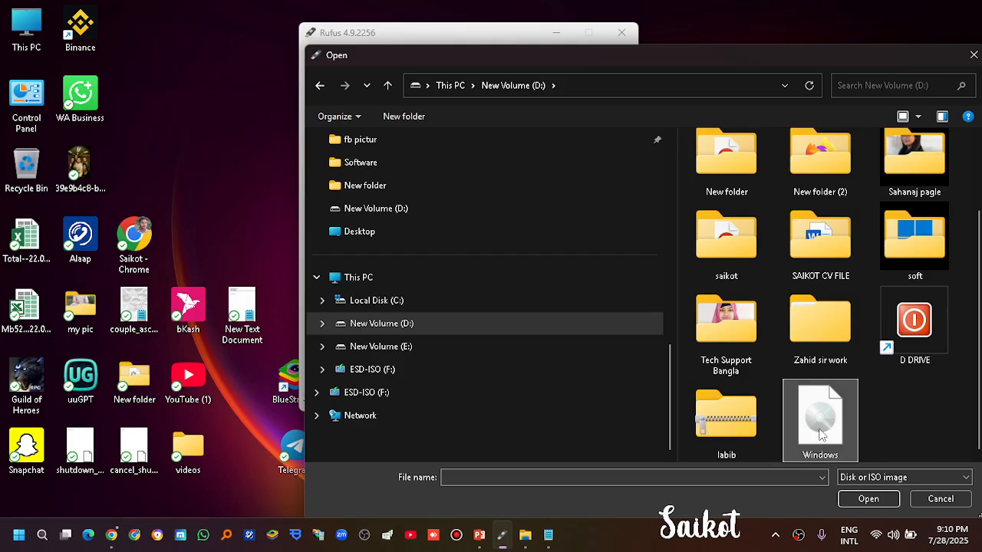
click(860, 499)
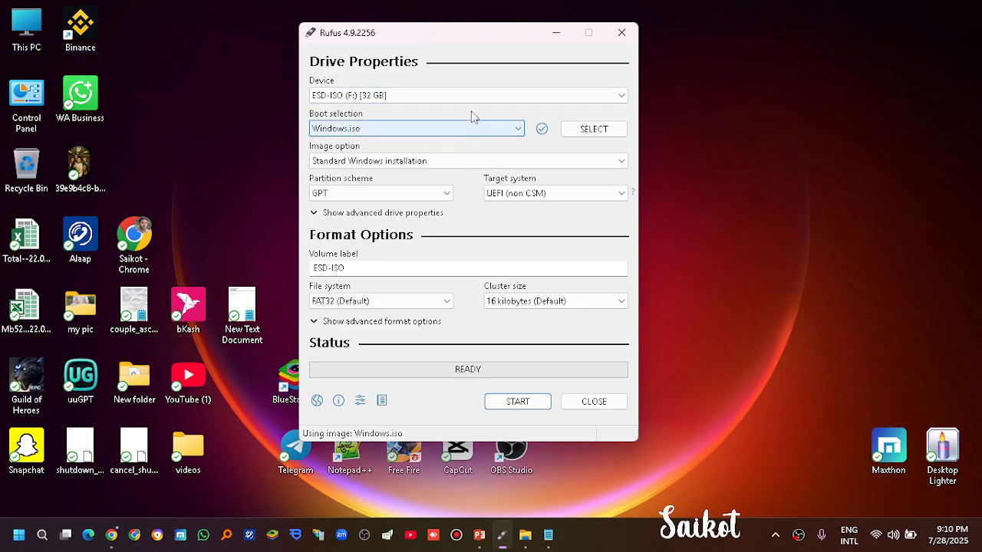
Choose Standard Windows installation as the image option and set the partition scheme to GPT after trying MBR
click(486, 163)
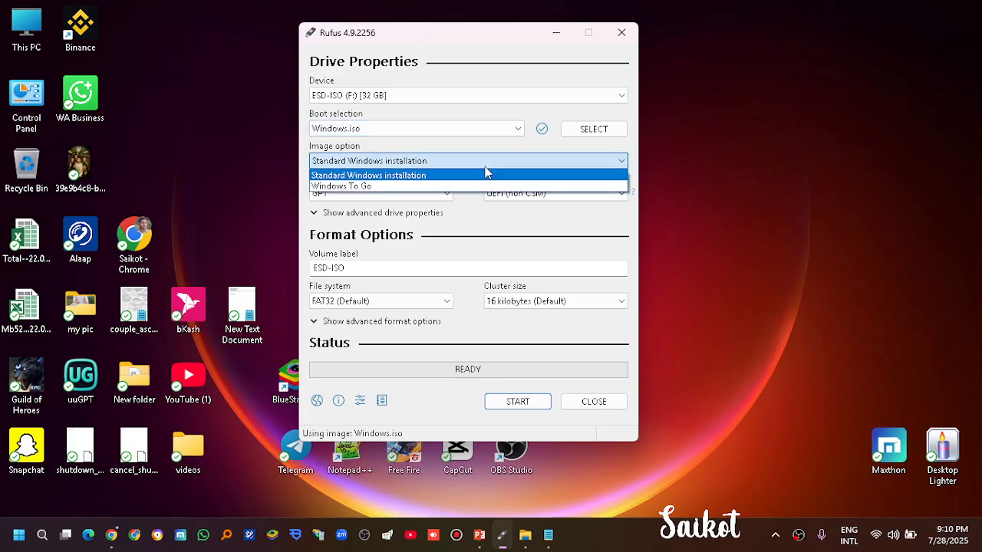
click(486, 168)
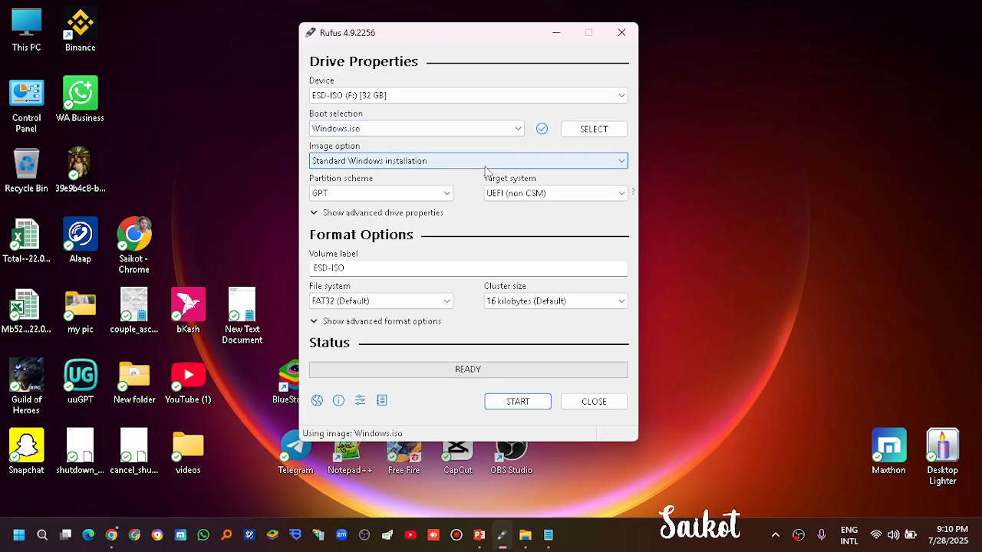
click(370, 196)
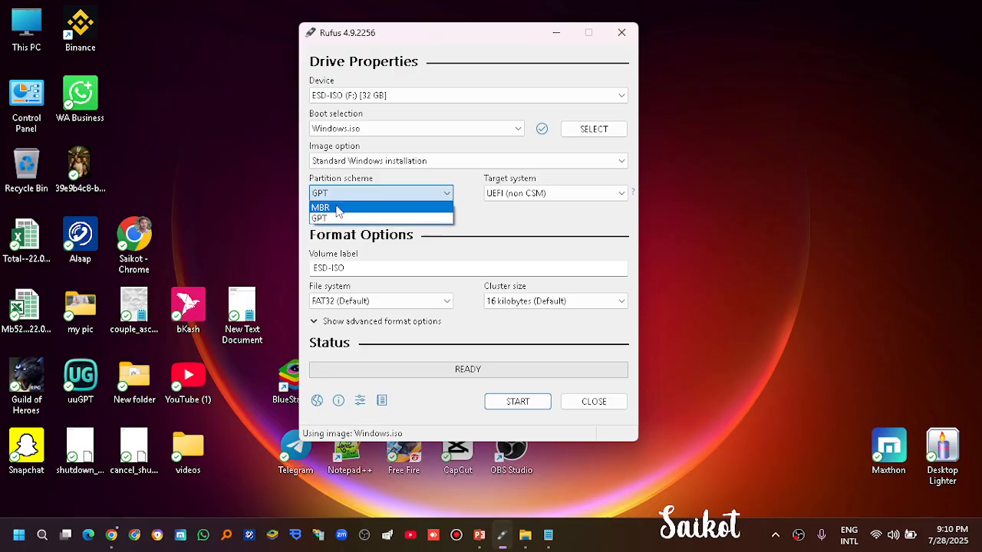
click(337, 209)
click(351, 195)
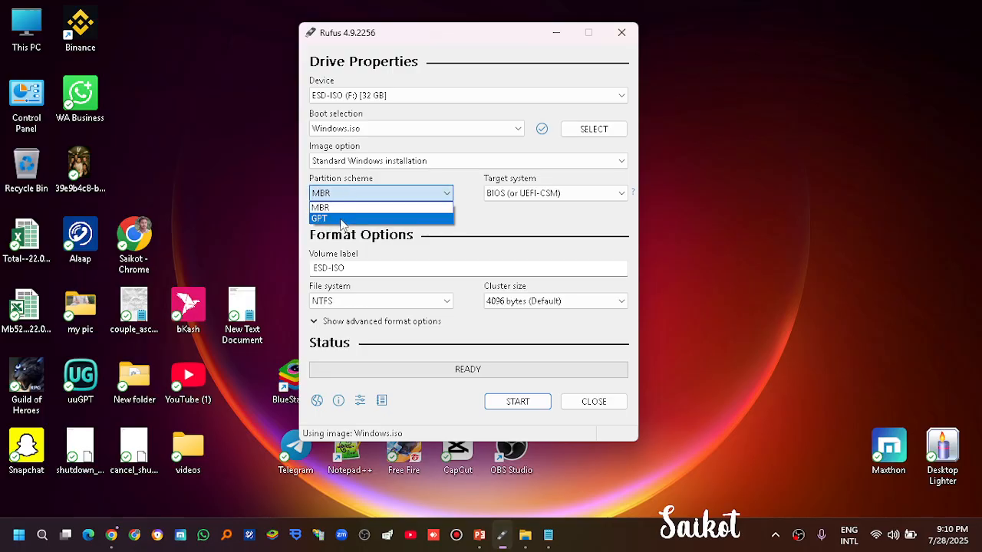
click(342, 219)
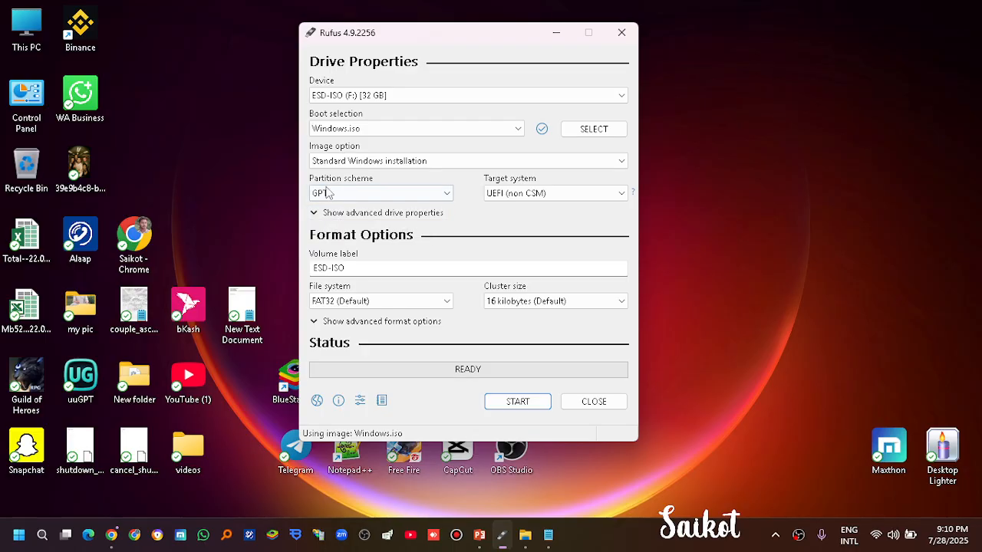
Check the available target systems, and switch the partition scheme to MBR and back to GPT
click(513, 197)
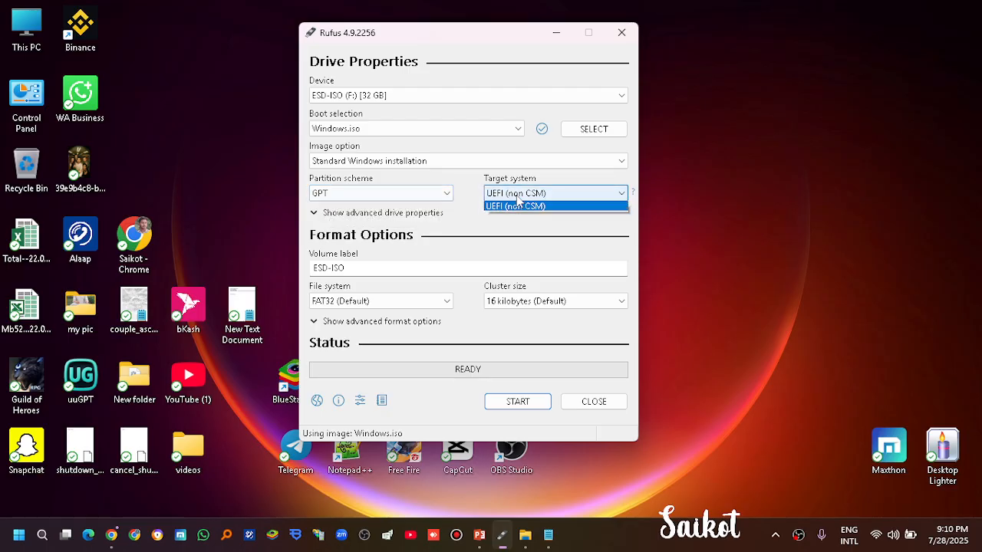
click(516, 195)
click(423, 198)
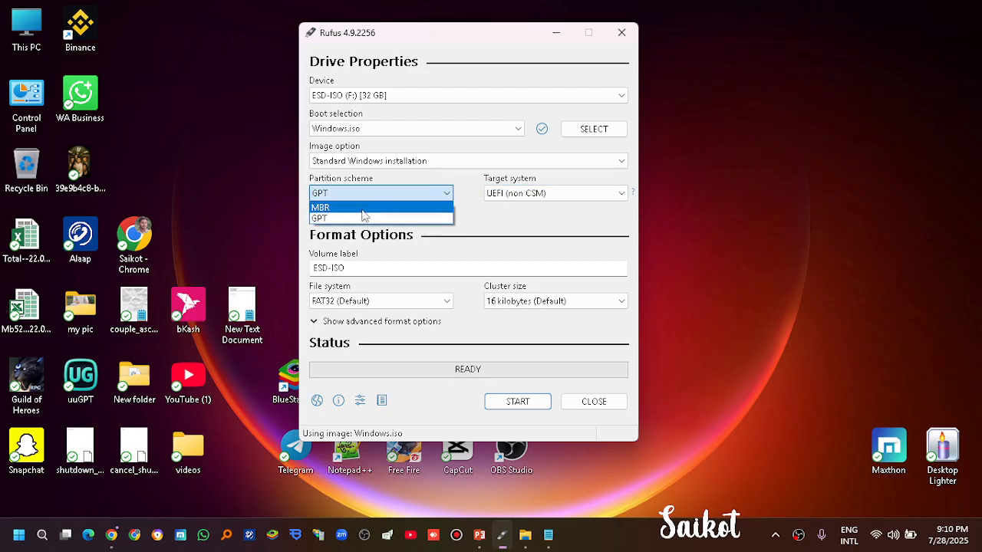
click(364, 213)
click(352, 193)
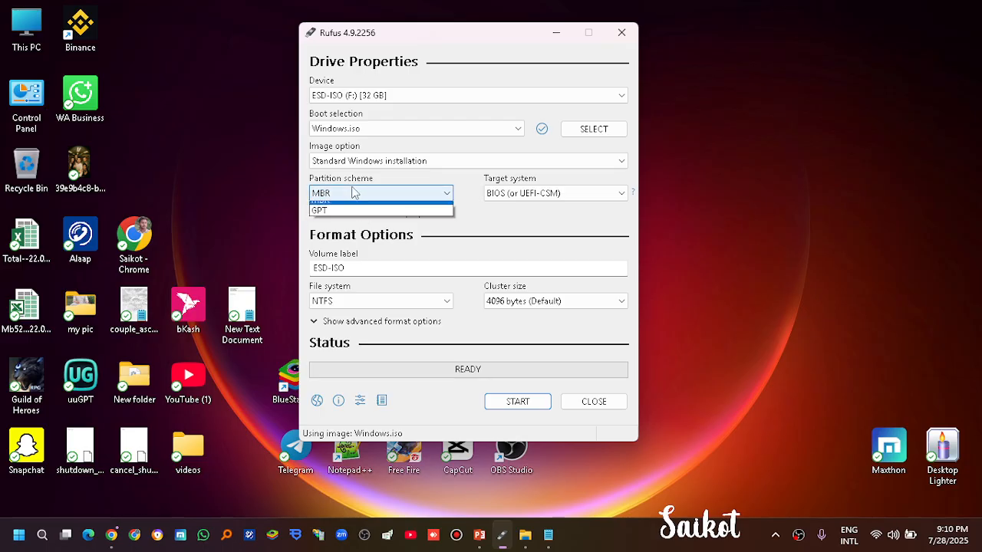
click(352, 192)
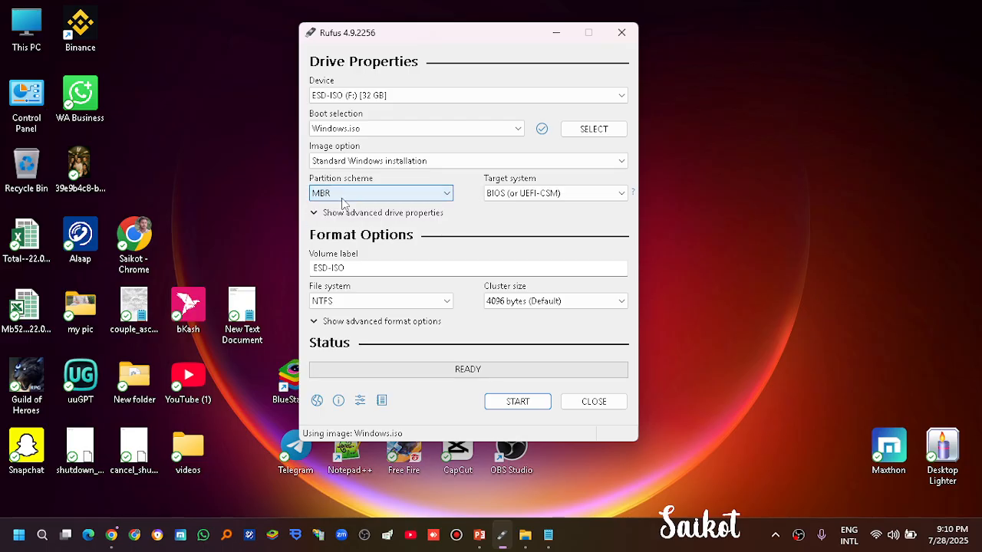
click(344, 198)
click(330, 219)
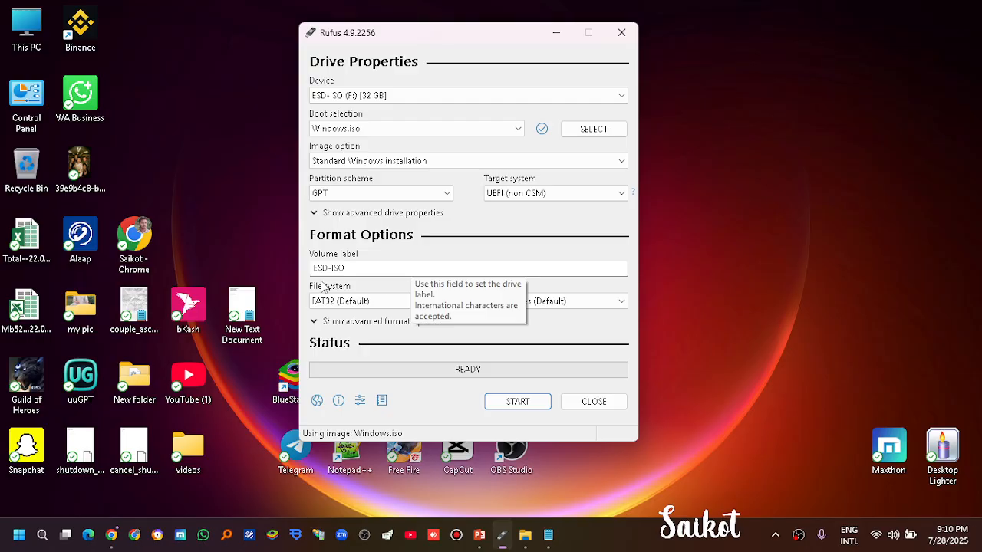
Keep the volume label ESD-ISO and choose FAT32 (Default) as the file system
click(358, 269)
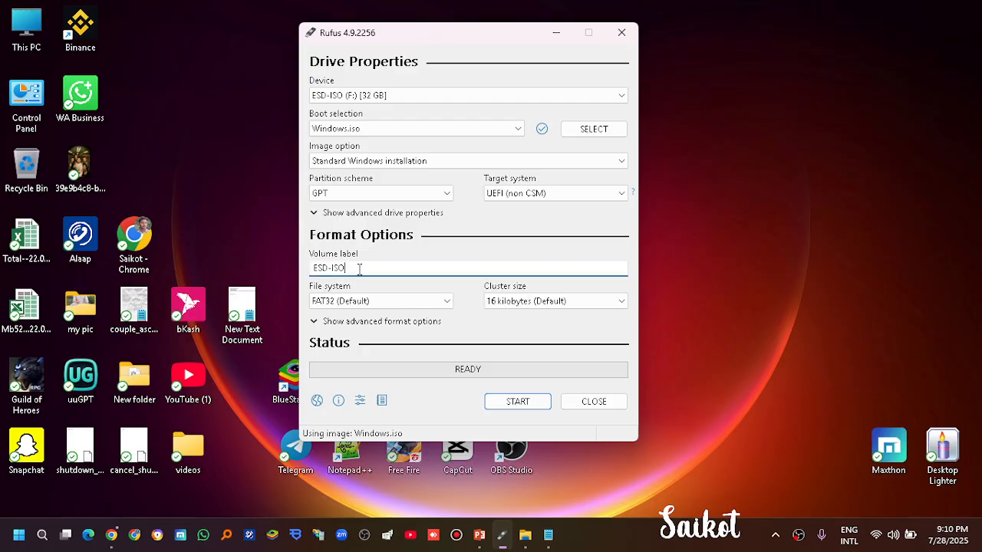
click(415, 302)
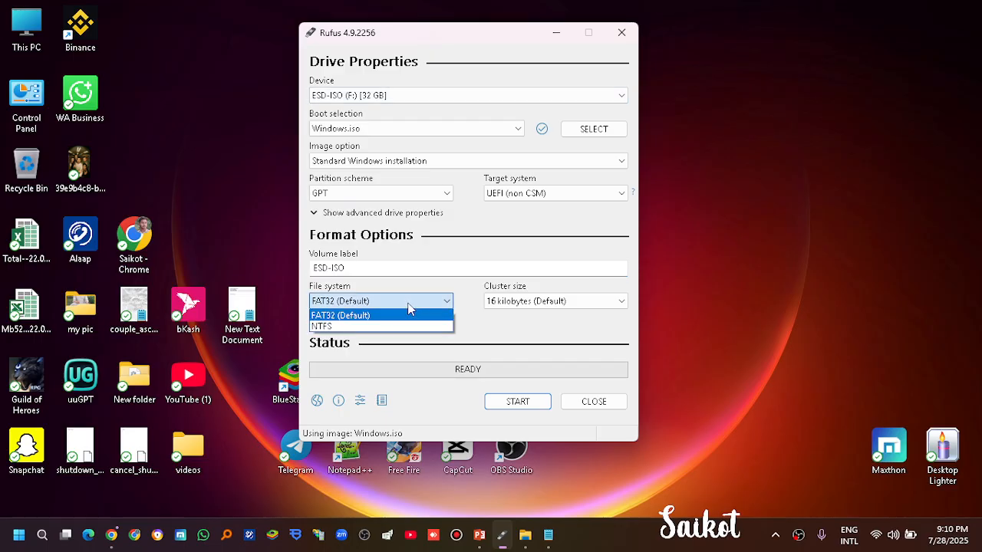
click(373, 315)
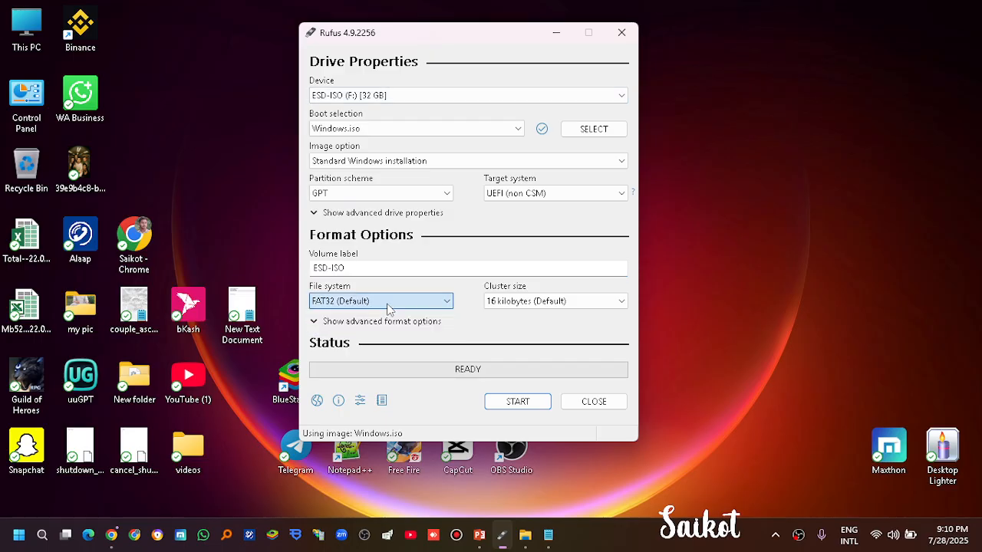
Try to start creating the USB drive without any Windows installation customizations, cancel at the revoked UEFI bootloader warning and close Rufus
click(512, 404)
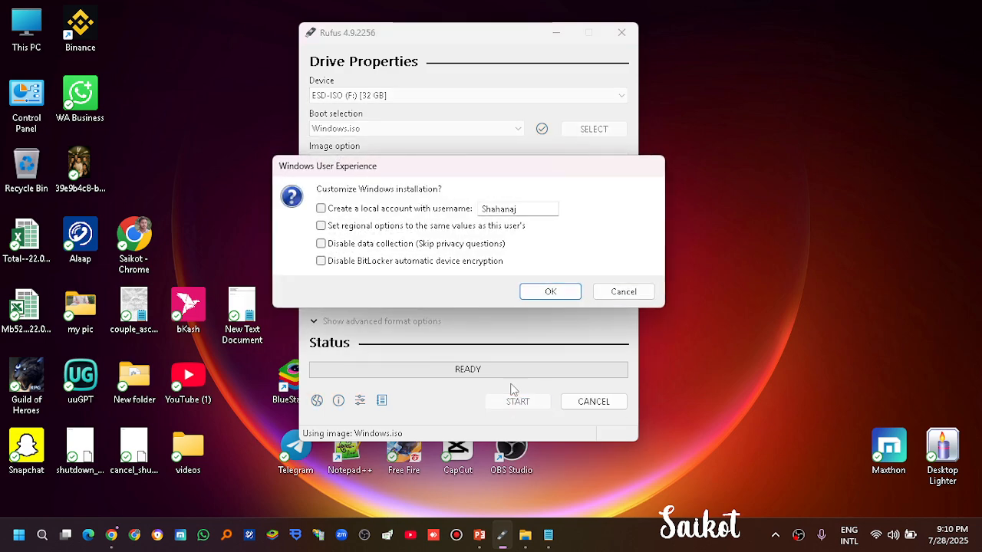
click(554, 292)
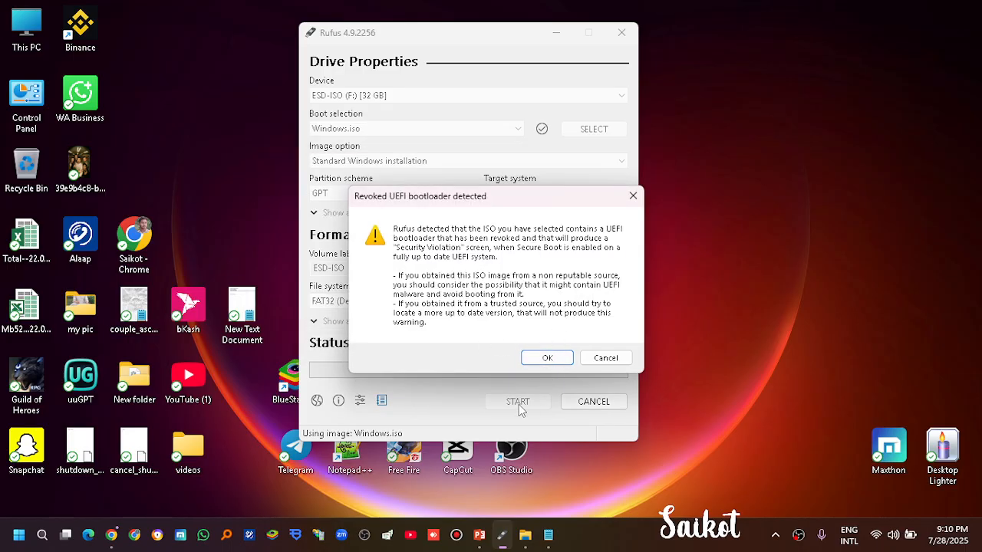
click(604, 359)
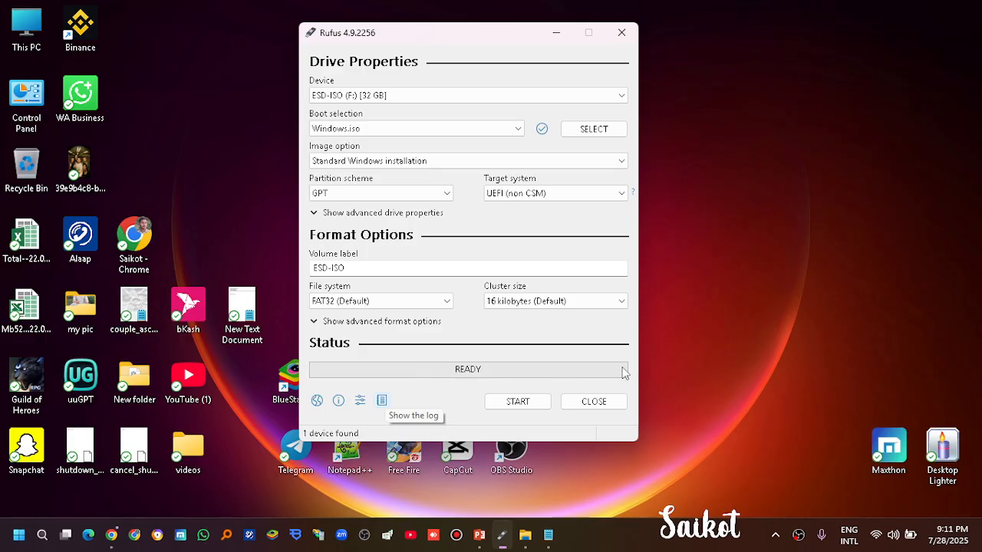
click(621, 32)
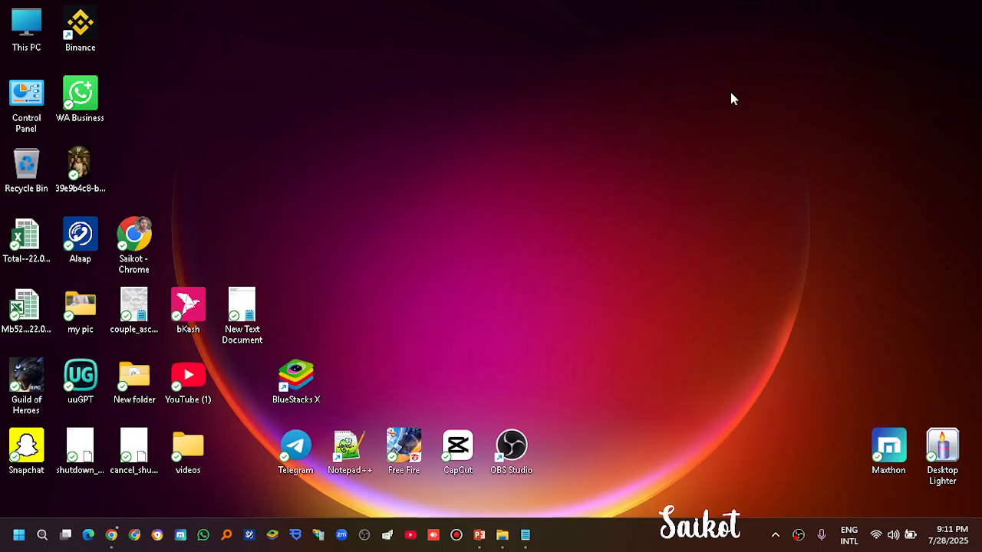